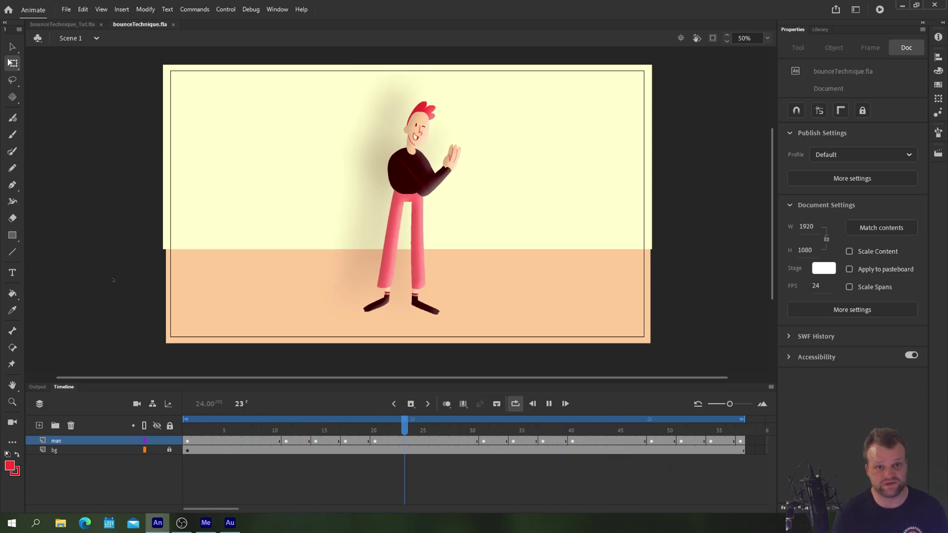
- Stop the animation playback, switch to the bounceTechnique_Tut.fla document and go to frame 1
key(Return)
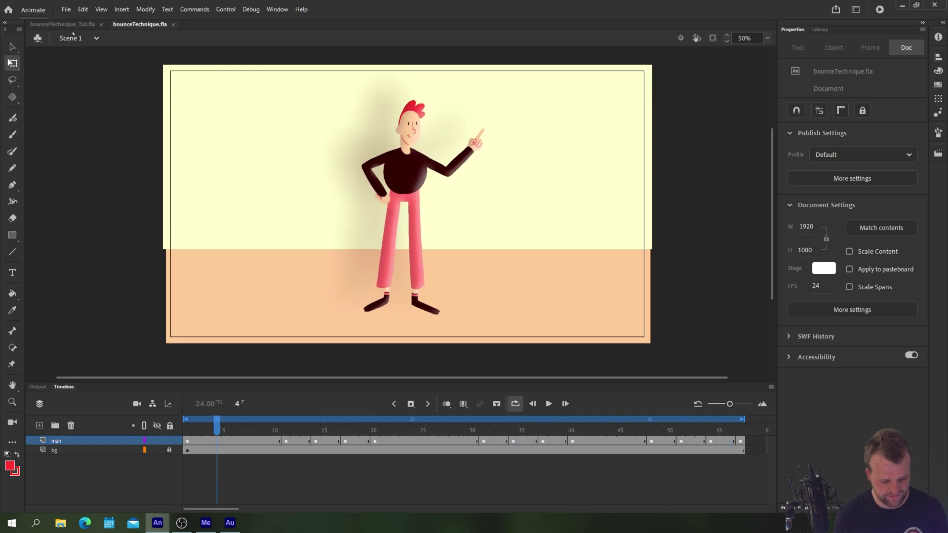
click(69, 25)
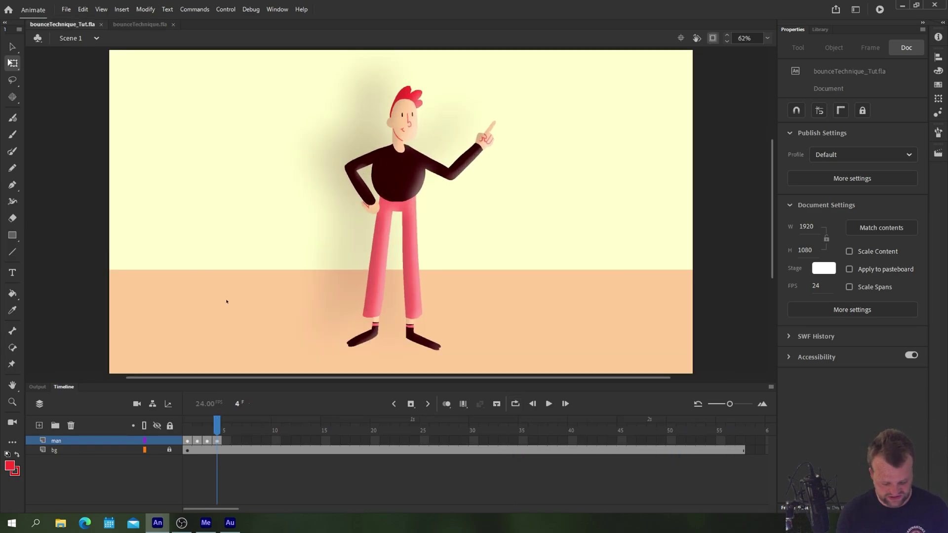
key(comma)
key(comma)
key(comma)
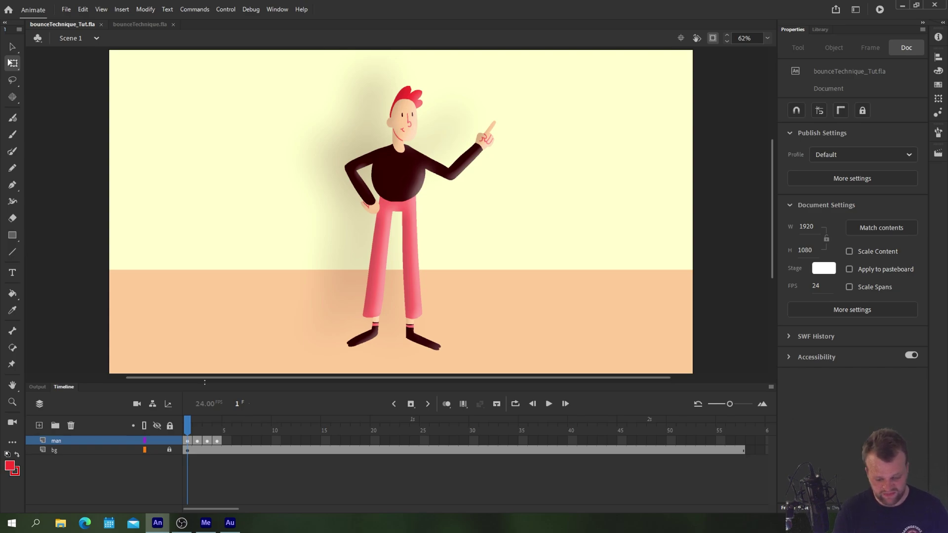
- Step through the man's poses on frames 2 to 4 and check the end of the timeline at frame 57
key(period)
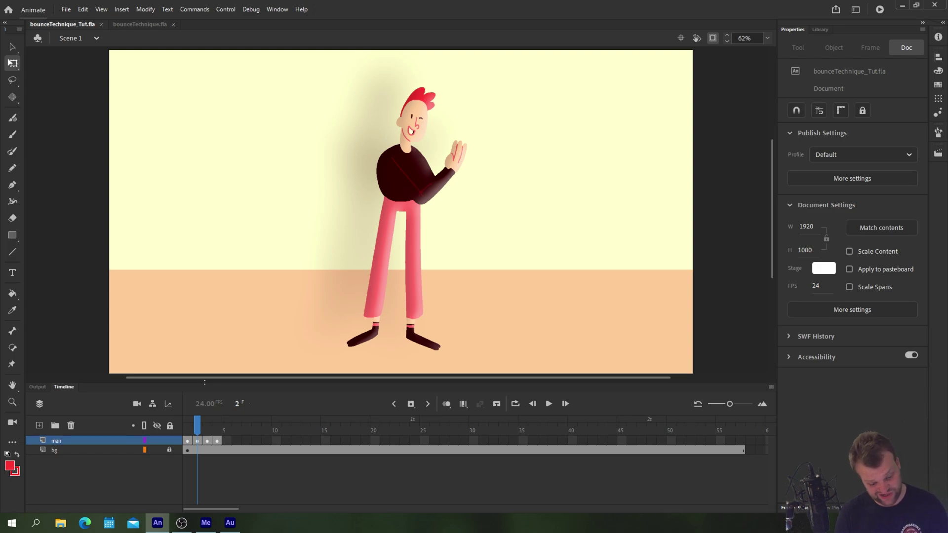
key(period)
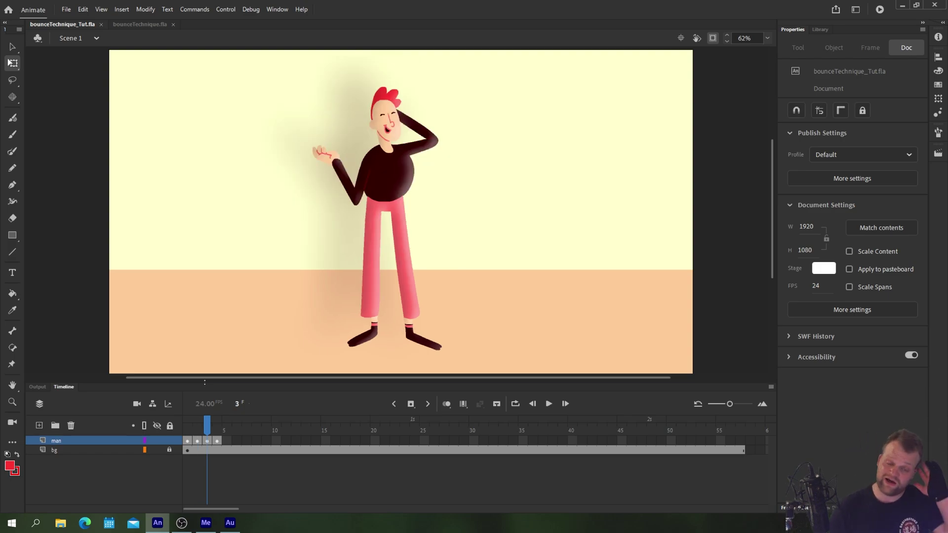
key(period)
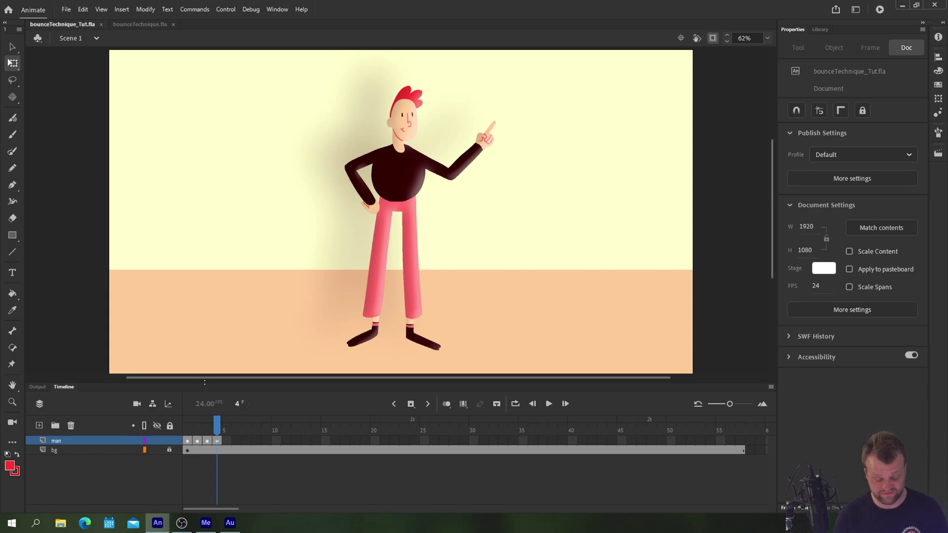
click(739, 443)
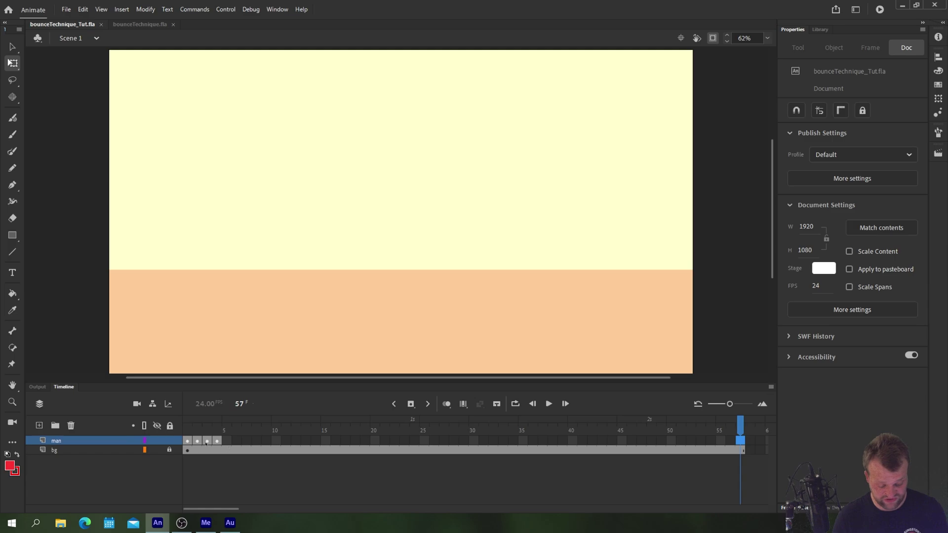
- Extend the man's first pose through frame 19 and insert a keyframe at frame 9
click(188, 441)
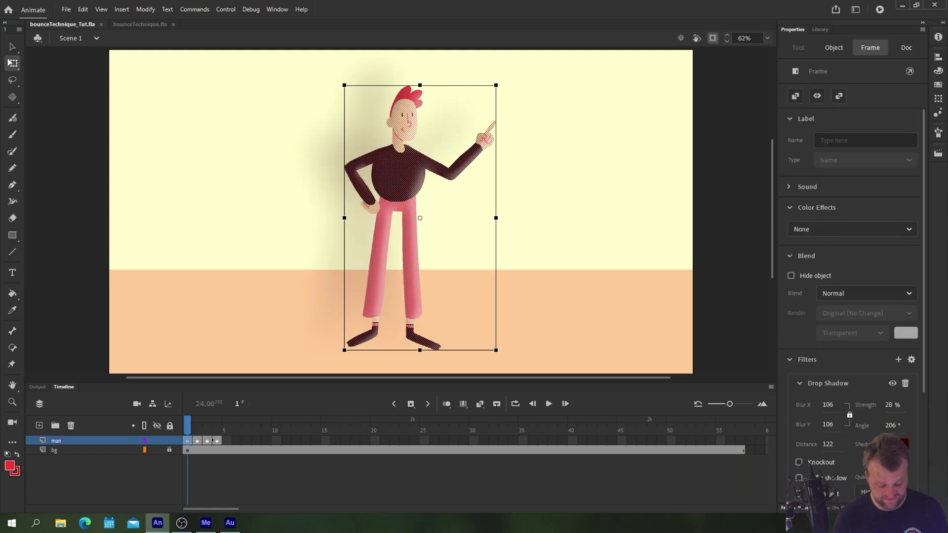
drag(201, 444, 380, 444)
click(196, 441)
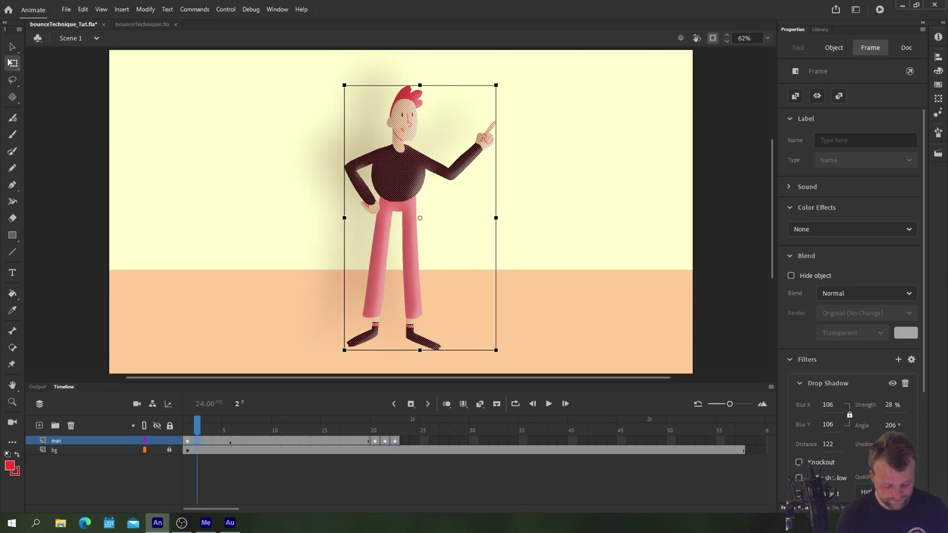
click(267, 440)
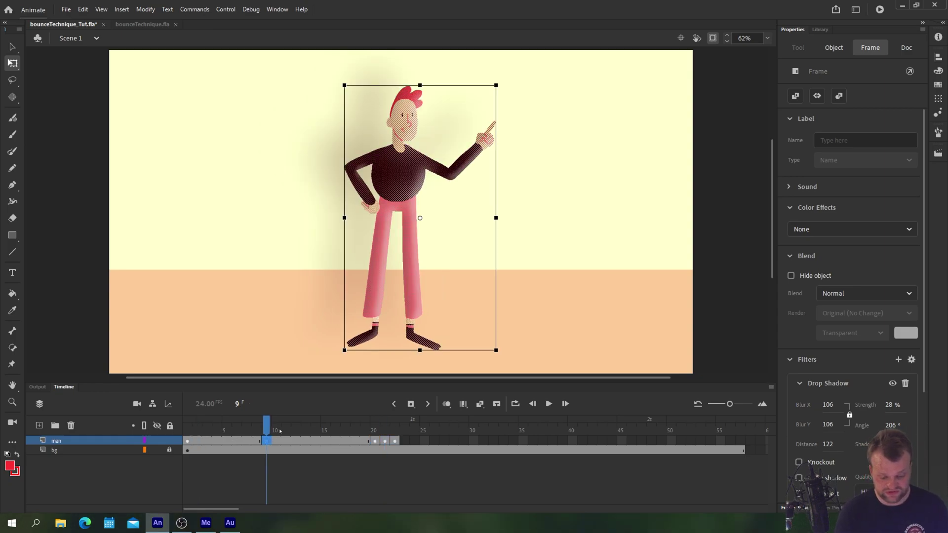
- Move the keyframe with the man's second pose from frame 20 to frame 12
click(374, 441)
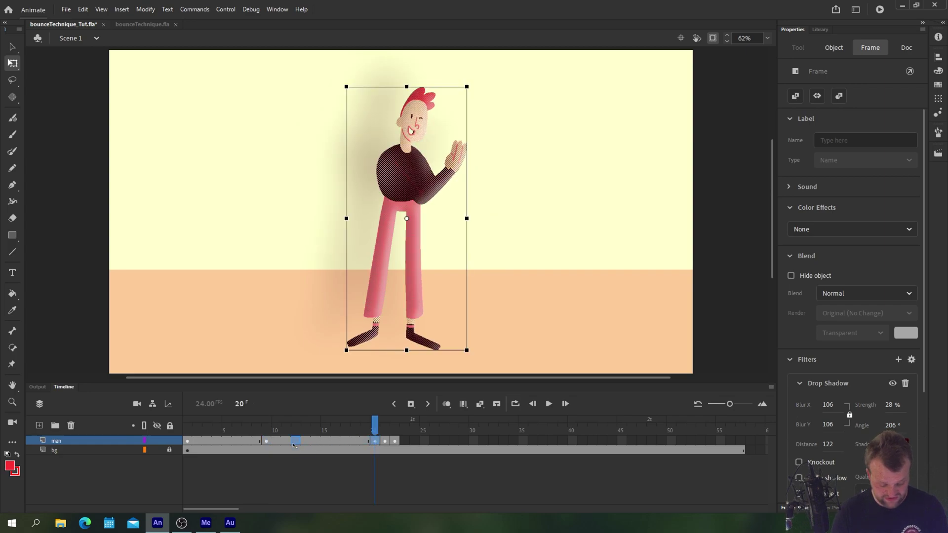
drag(293, 444, 293, 444)
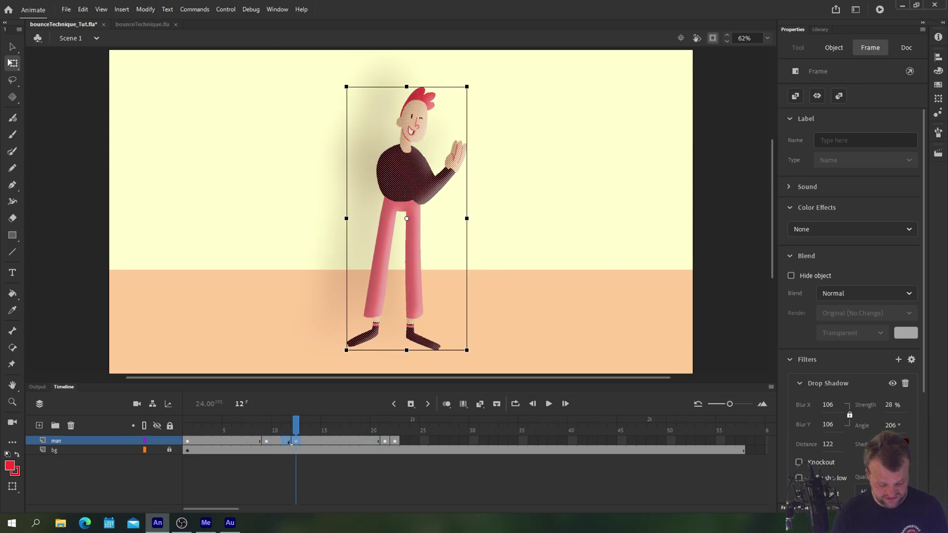
- Step back and forth between frames 9 and 12 to examine the change from the first pose to the second
click(267, 441)
key(period)
key(period)
key(period)
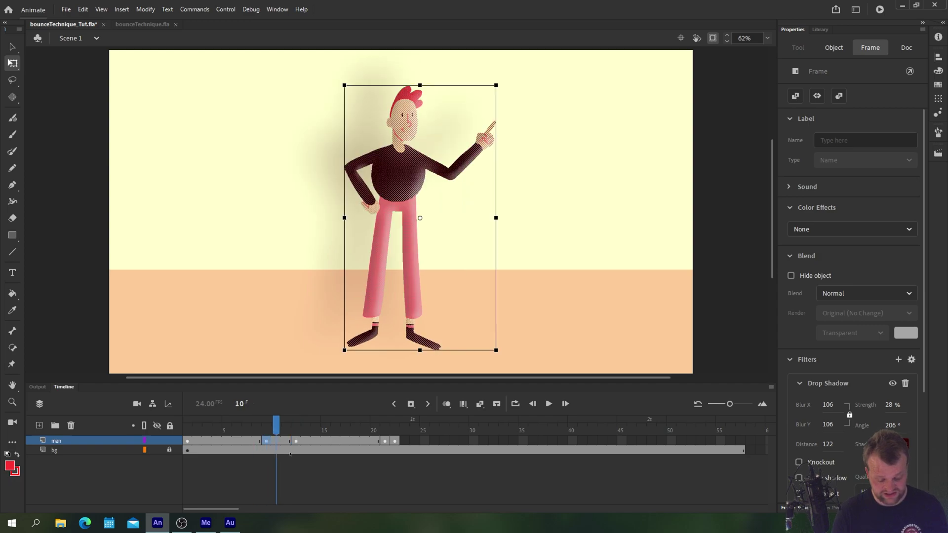
key(comma)
key(comma)
key(comma)
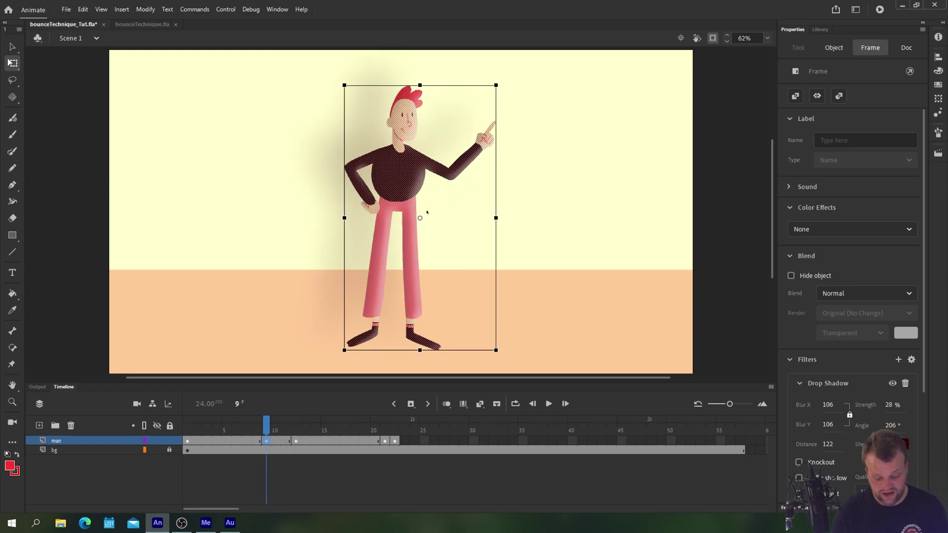
key(period)
key(period)
key(period)
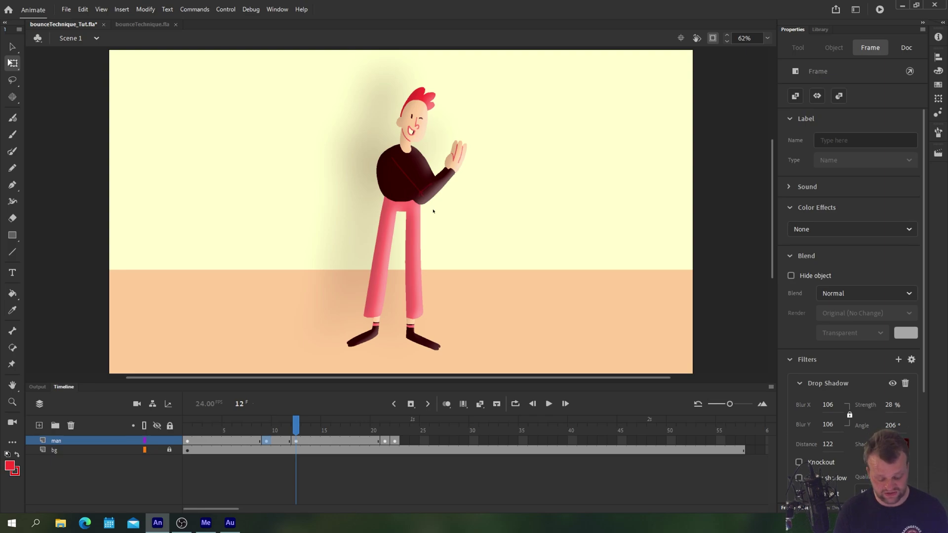
click(267, 441)
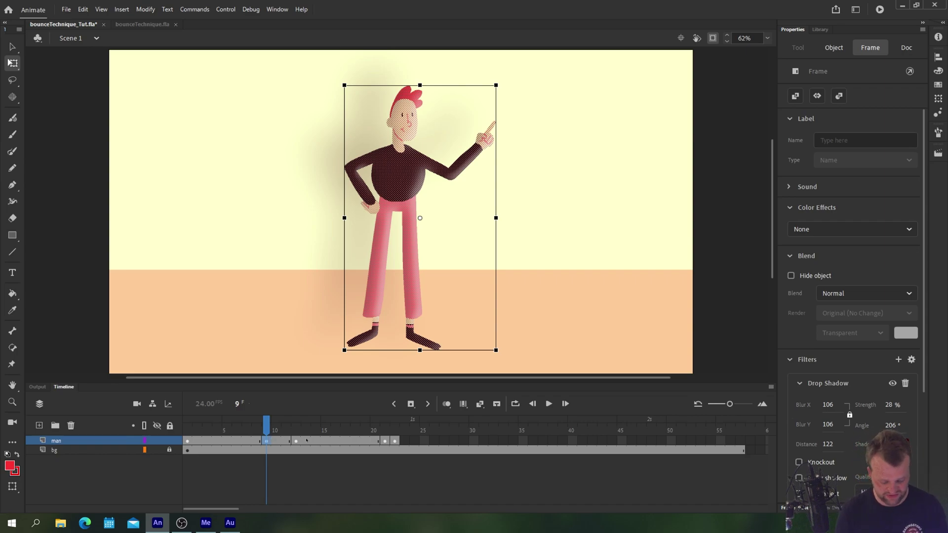
key(comma)
key(period)
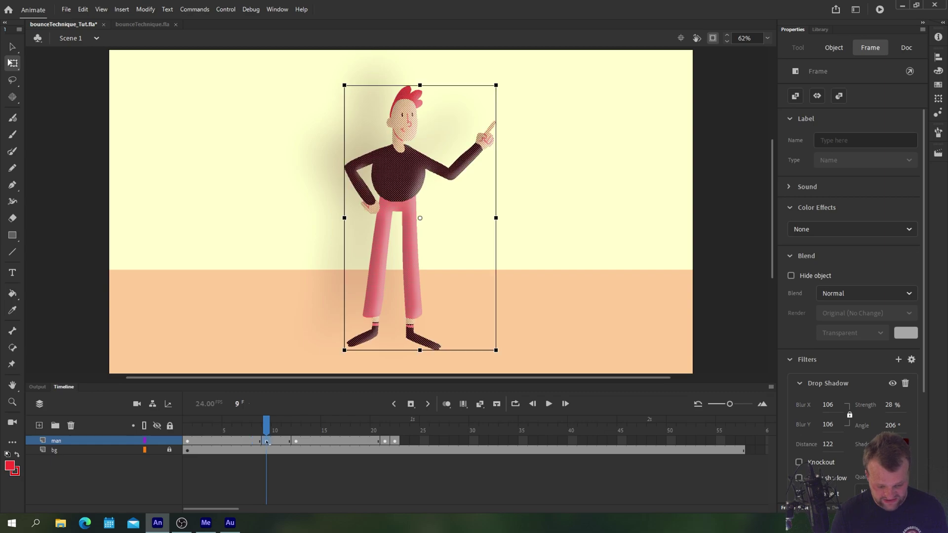
- Insert keyframes for the second pose at frames 15 and 18 on the man layer
click(295, 441)
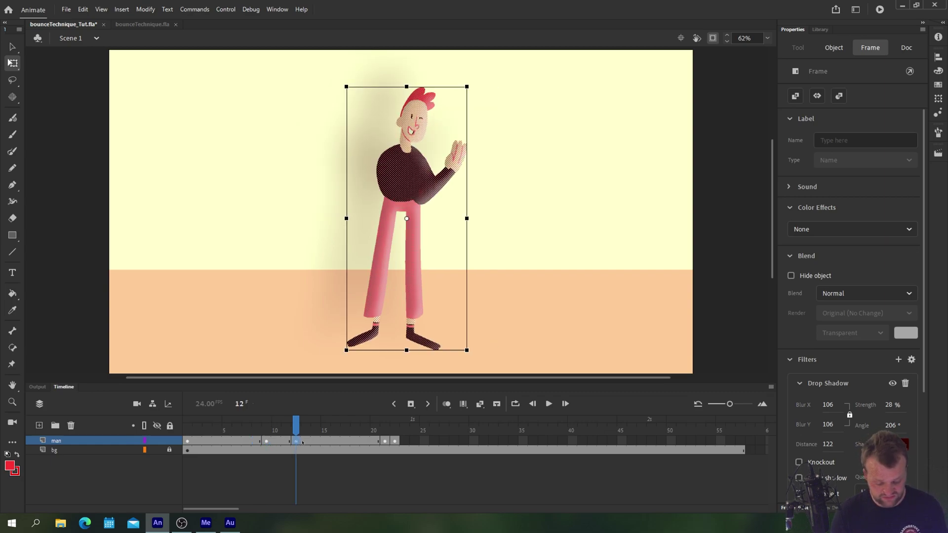
click(322, 441)
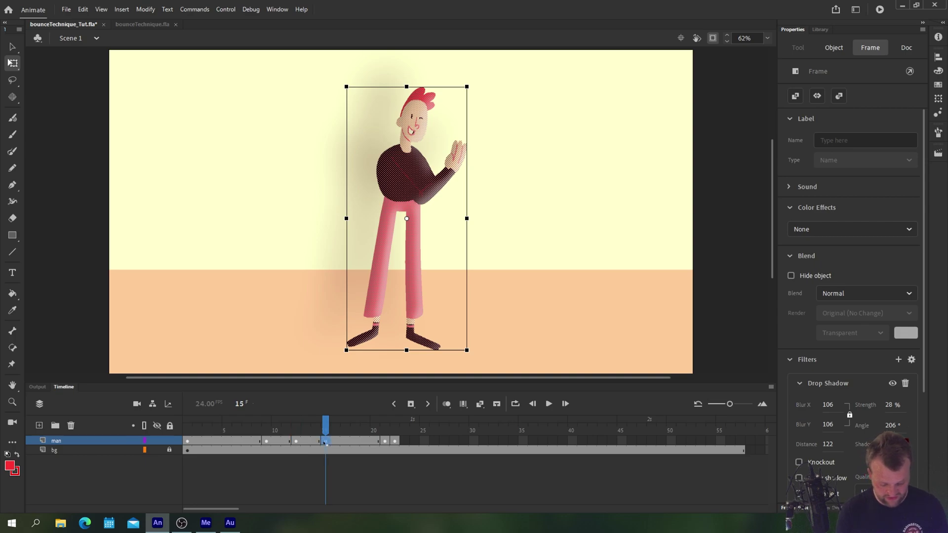
click(354, 442)
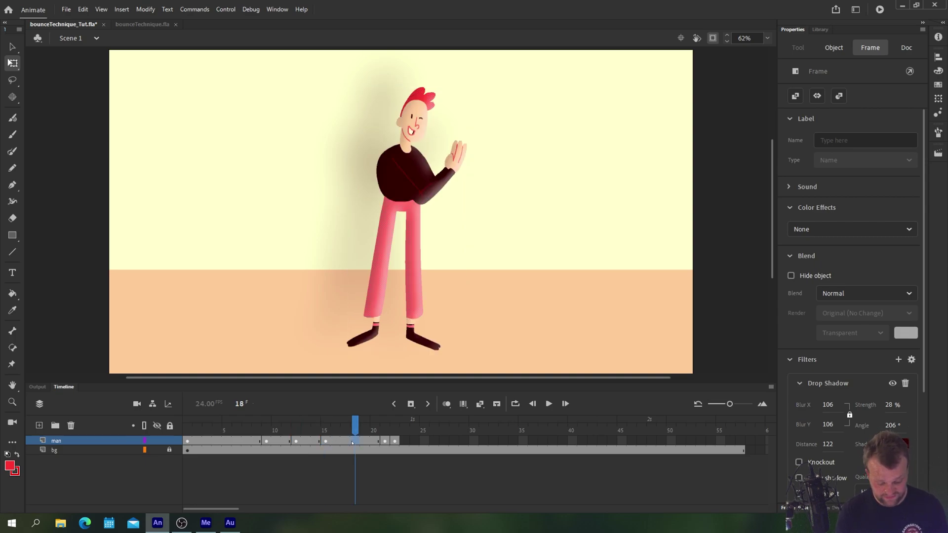
key(F6)
- Insert 18 frames at frame 20 of the man layer to hold the second pose through frame 38
drag(356, 441, 371, 443)
key(F5)
key(F5)
key(F5)
key(F5)
key(F5)
key(F5)
key(F5)
key(F5)
key(F5)
key(F5)
key(F5)
key(F5)
key(F5)
key(F5)
key(F5)
key(F5)
key(F5)
key(F5)
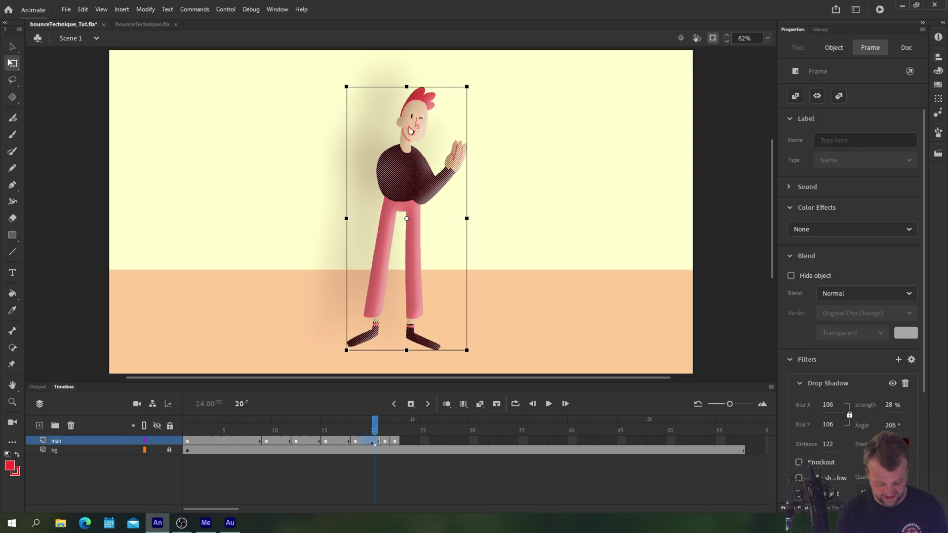
- Check the frames leading into the second pose, return to the keyframe at frame 9 and turn on onion skinning
click(266, 442)
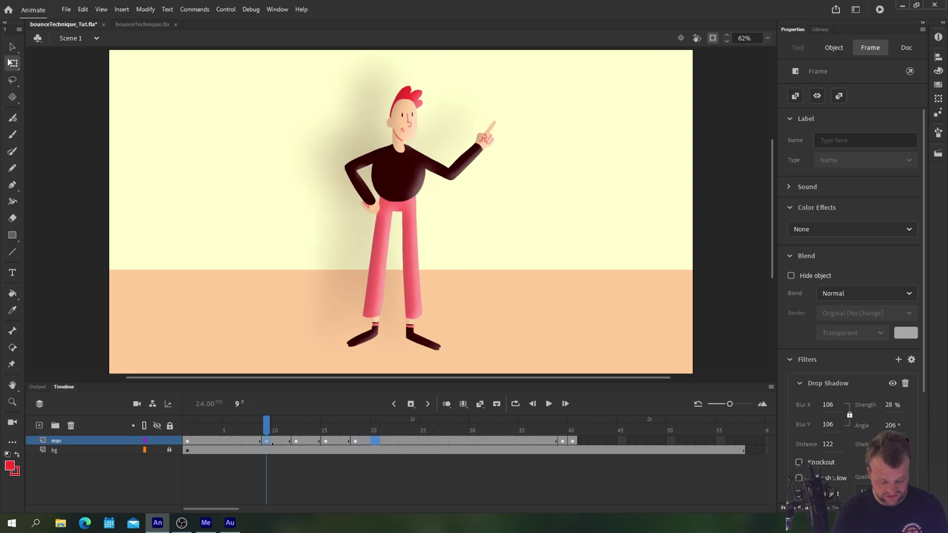
key(period)
key(period)
key(period)
key(comma)
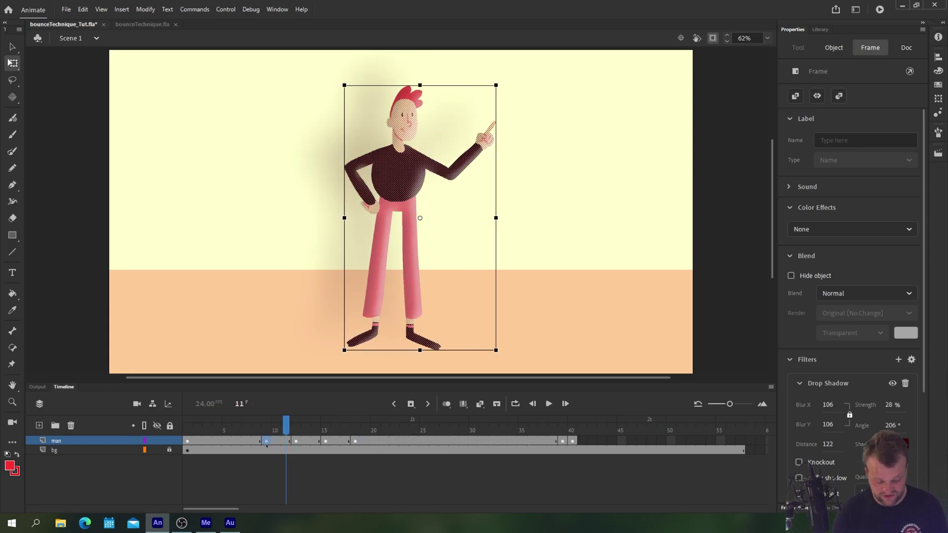
click(267, 442)
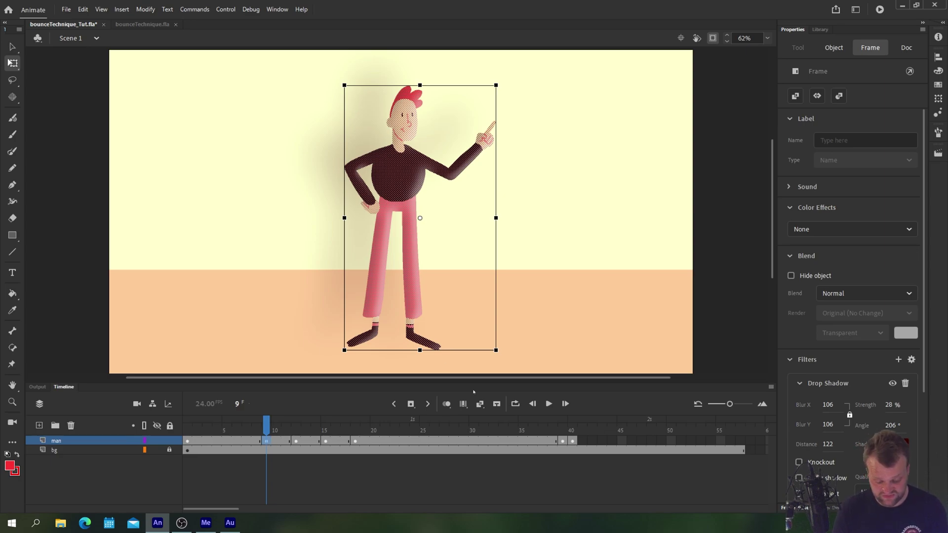
click(446, 404)
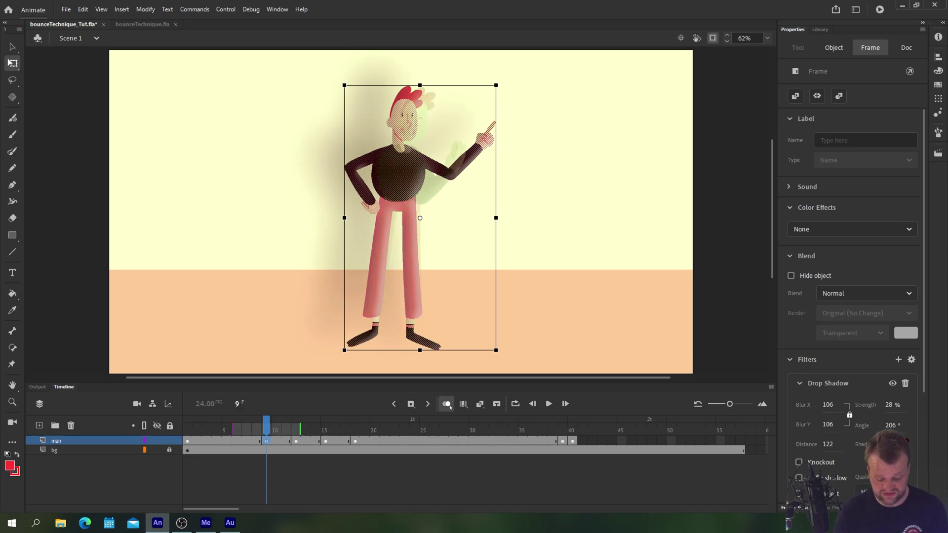
- At frame 9, move the man's transformation point to his foot and squash the pose to about 534 wide by 858 high
click(375, 266)
scroll(375, 266, down, 2)
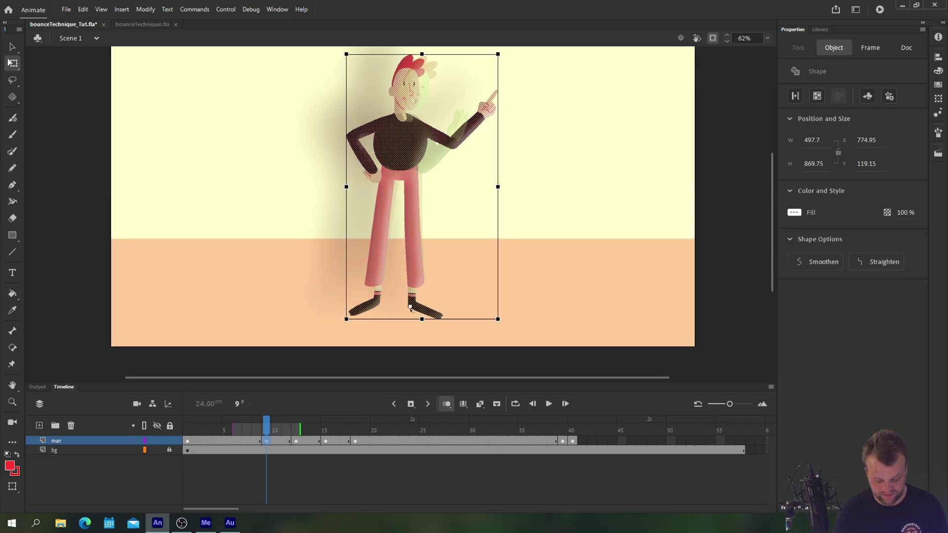
drag(410, 309, 409, 307)
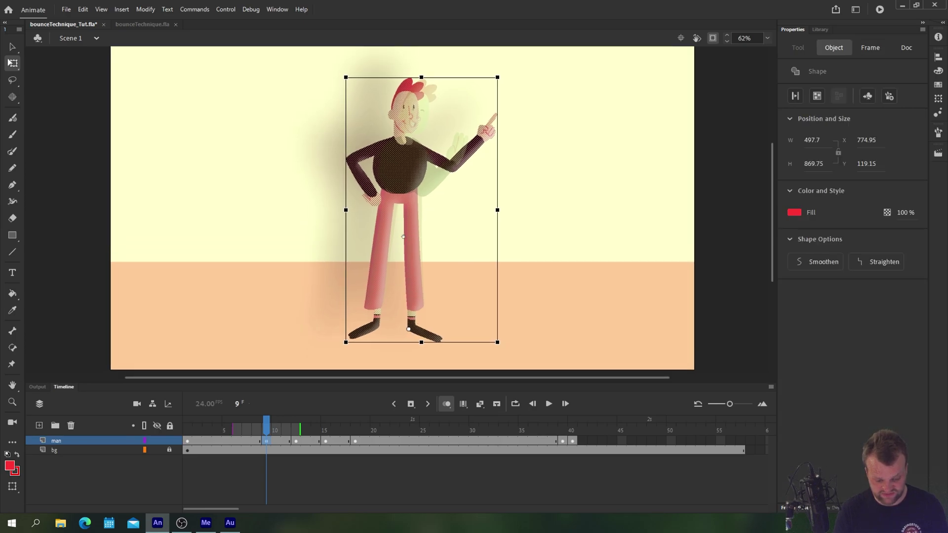
scroll(375, 101, up, 5)
scroll(343, 137, up, 4)
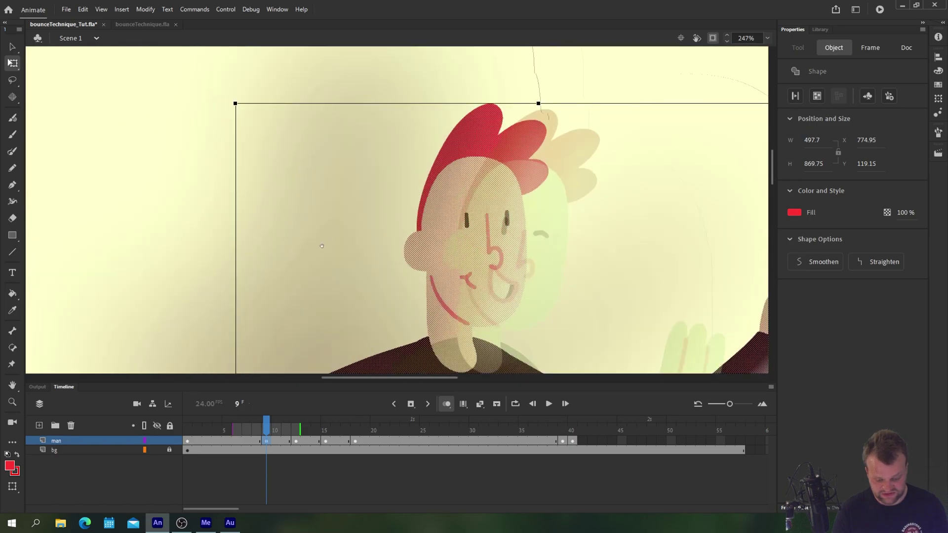
scroll(205, 157, right, 3)
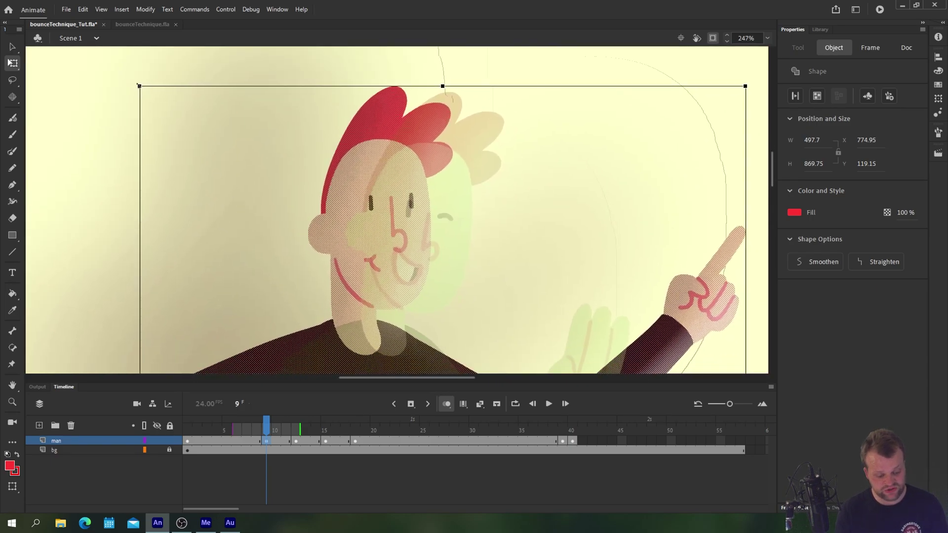
drag(139, 86, 120, 99)
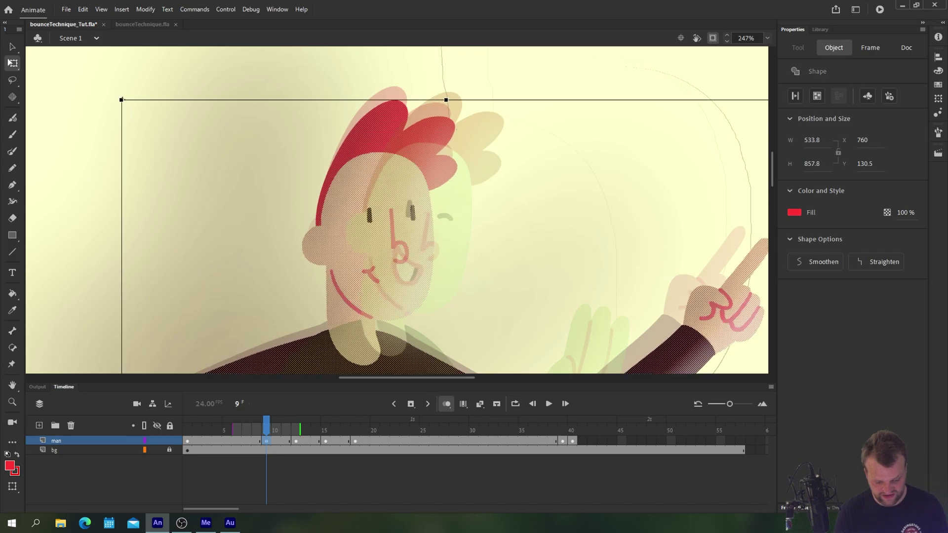
- Skew the upper part of the squashed frame 9 pose slightly leftward, away from the second pose
key(ctrl+minus)
drag(322, 179, 298, 132)
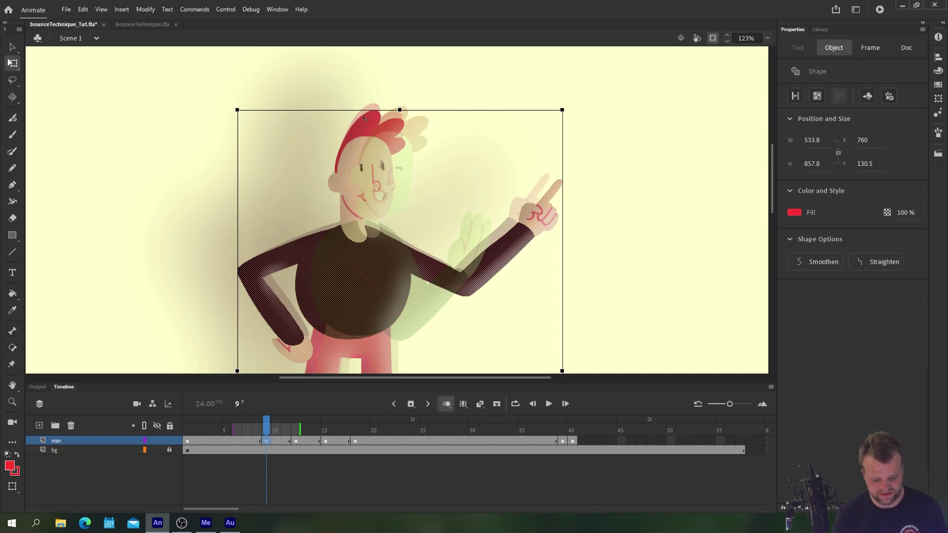
drag(356, 110, 350, 110)
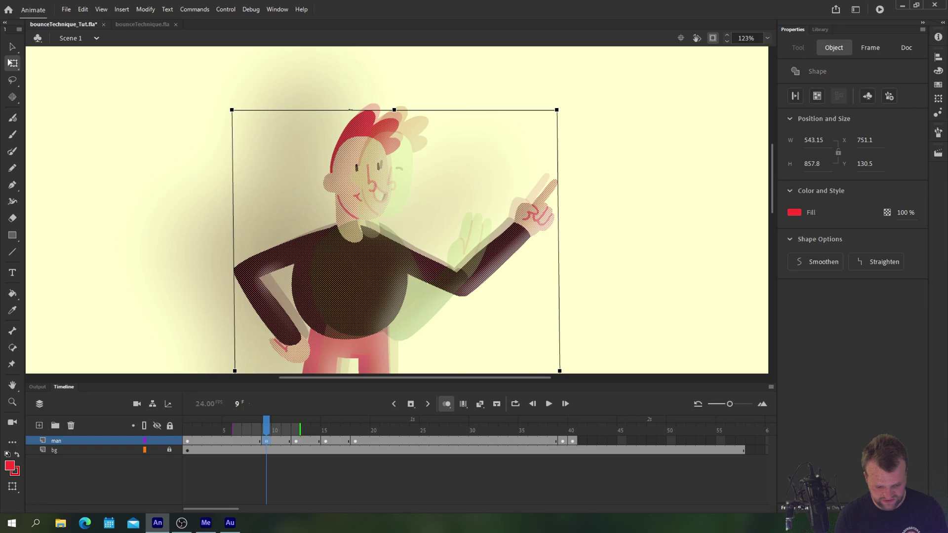
drag(346, 278, 311, 218)
key(ctrl+minus)
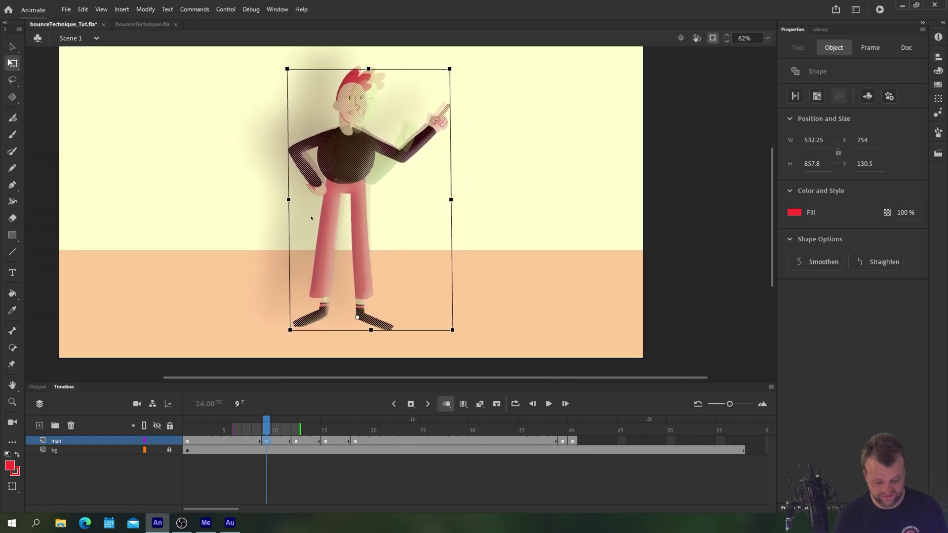
- At frame 12, move the man's transformation point to his foot, then stretch and skew the pose rightward to about 396 wide by 875 high
click(296, 441)
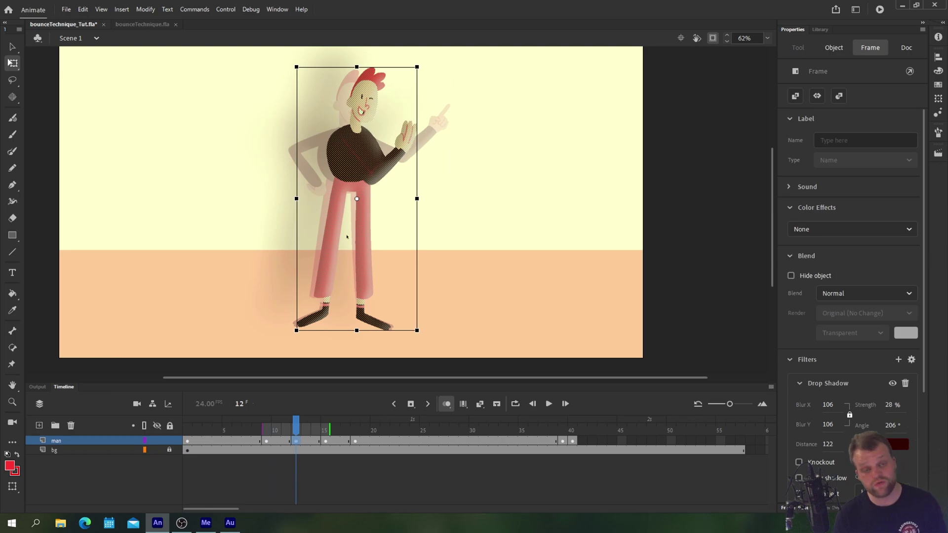
drag(357, 199, 355, 317)
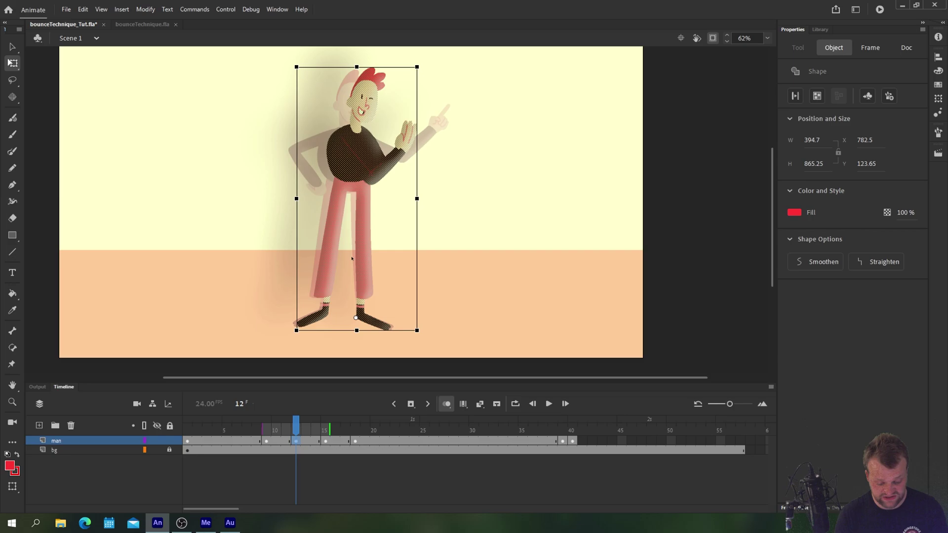
scroll(351, 258, up, 6)
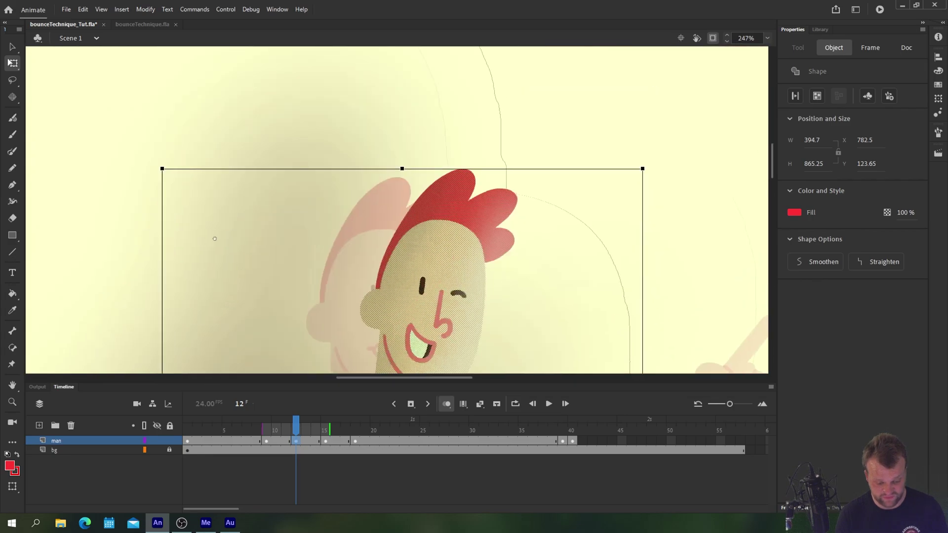
drag(162, 169, 174, 157)
drag(265, 159, 288, 147)
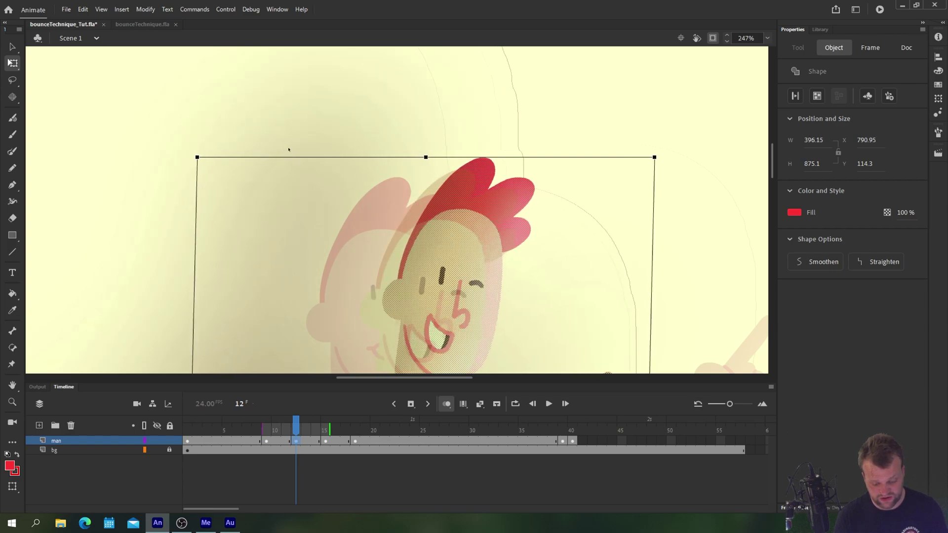
- Examine the transition from the first pose into the second pose frame by frame around frames 9 to 15
click(326, 442)
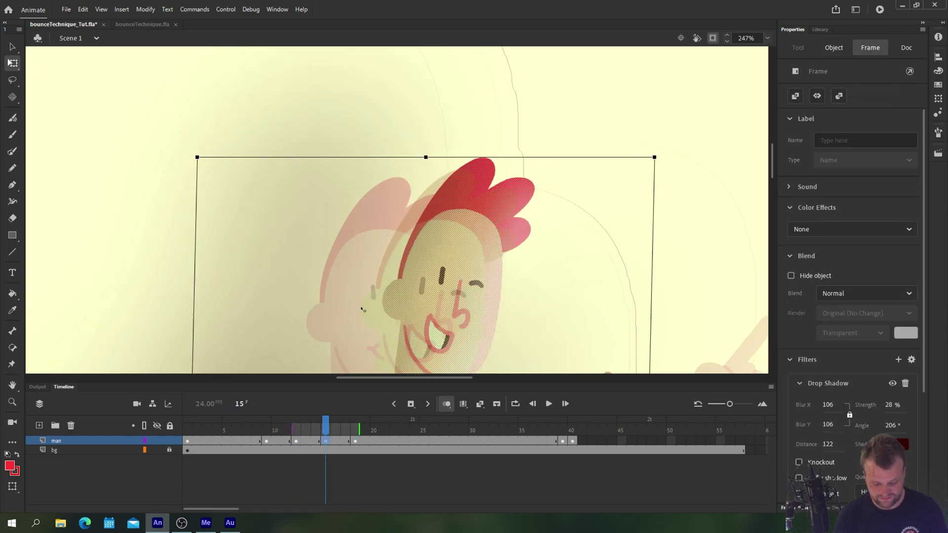
key(ctrl+minus)
key(ctrl+minus)
drag(360, 311, 356, 199)
key(comma)
key(comma)
key(comma)
key(comma)
key(comma)
key(comma)
key(comma)
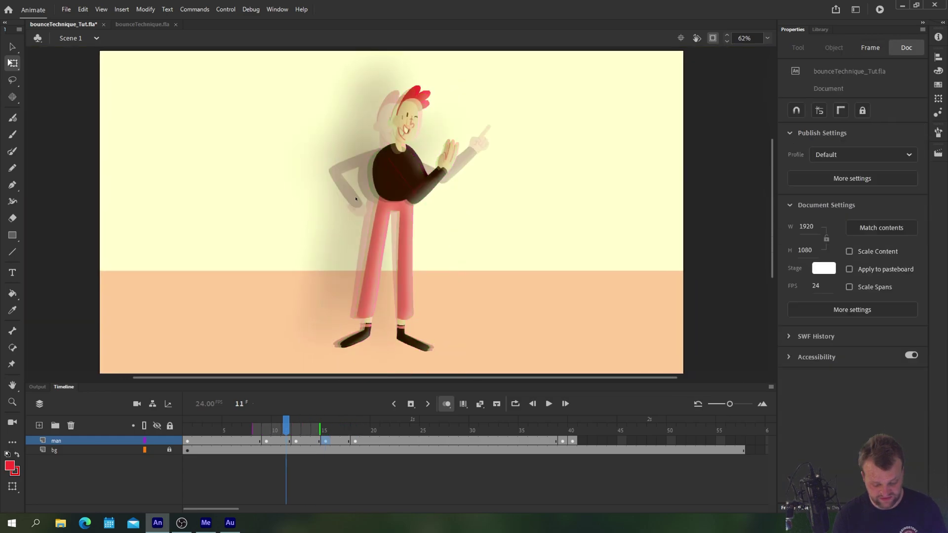
key(period)
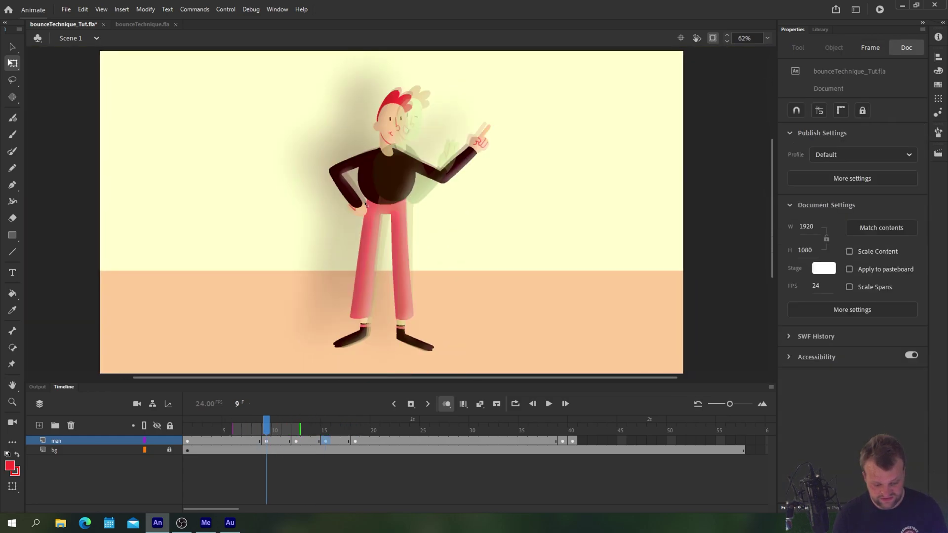
key(period)
key(period)
key(period)
key(period)
key(period)
key(period)
key(period)
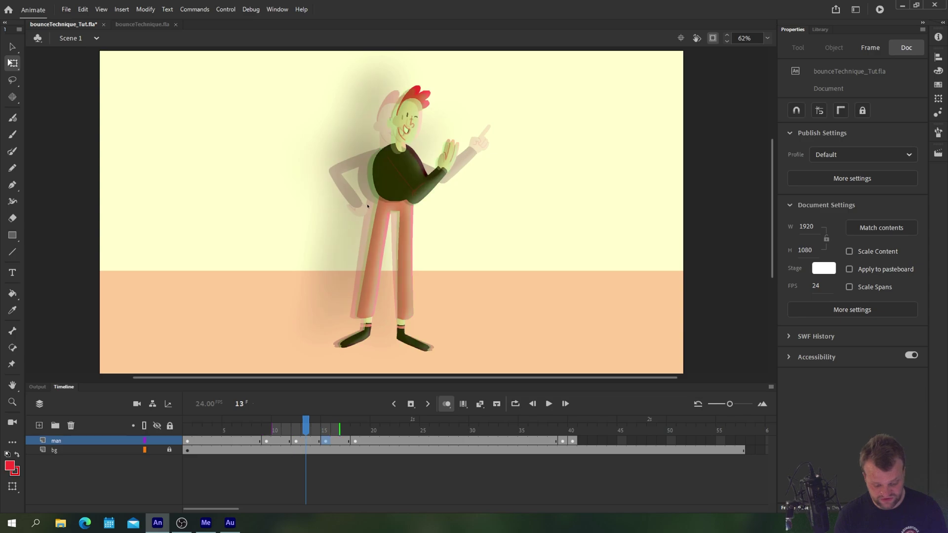
- At frame 15, move the man's transformation point to his foot and slightly stretch and skew the pose rightward to about 400 wide by 869 high
click(325, 441)
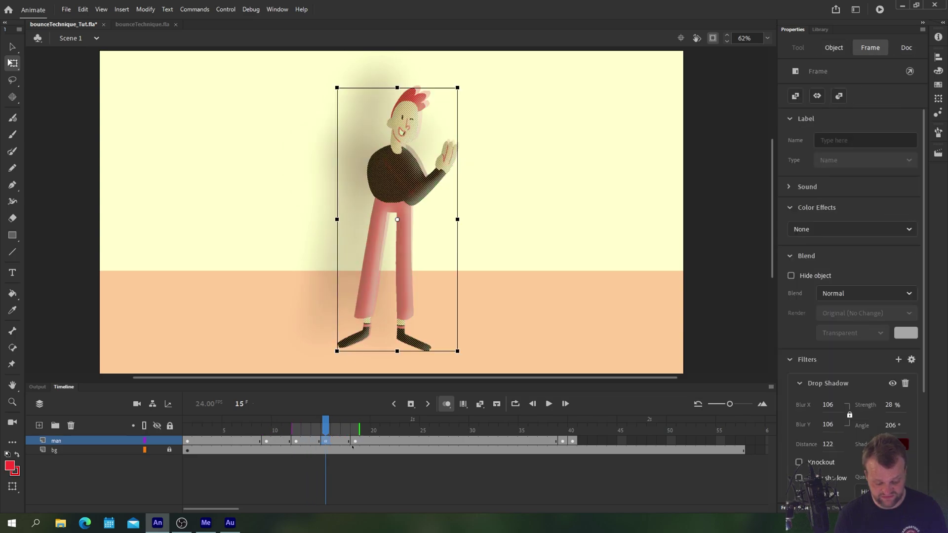
click(354, 440)
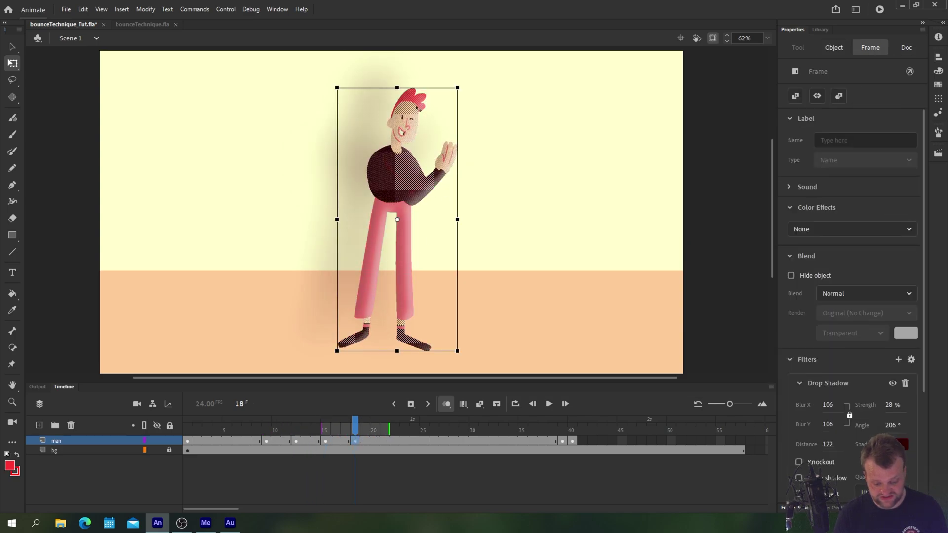
click(325, 441)
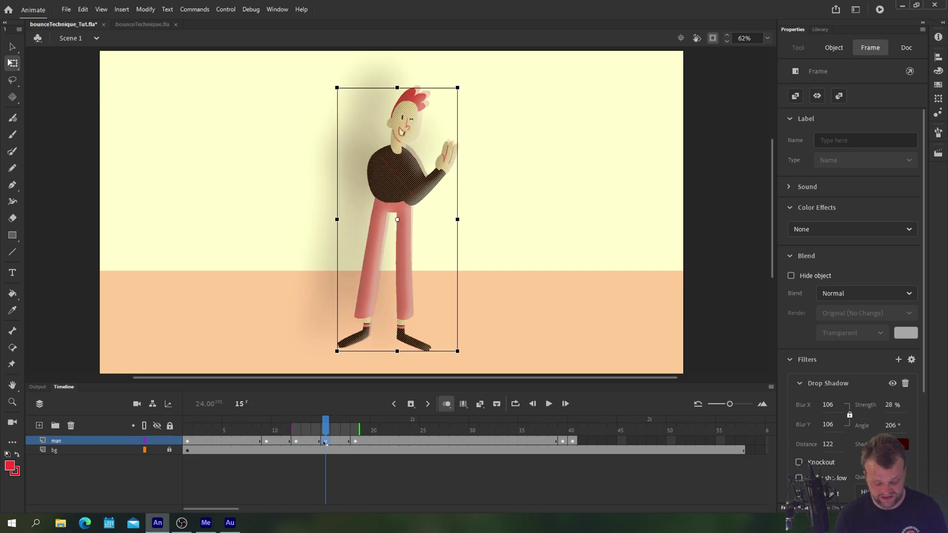
drag(397, 220, 395, 333)
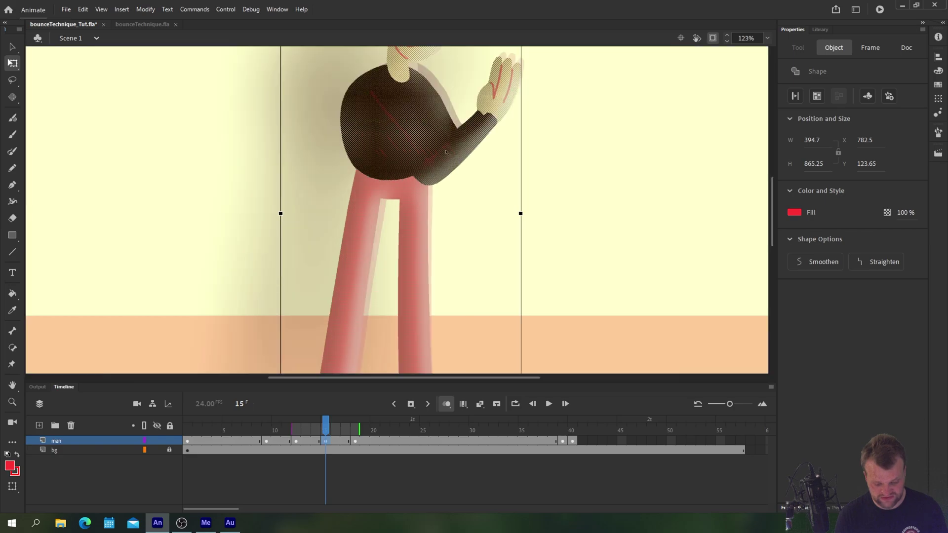
key(ctrl+equal)
key(ctrl+equal)
scroll(365, 148, up, 5)
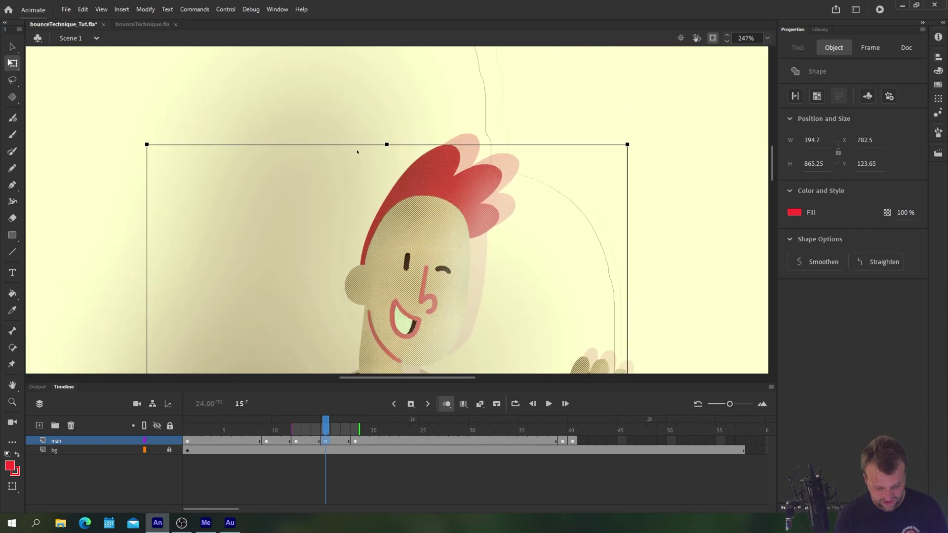
drag(357, 144, 394, 141)
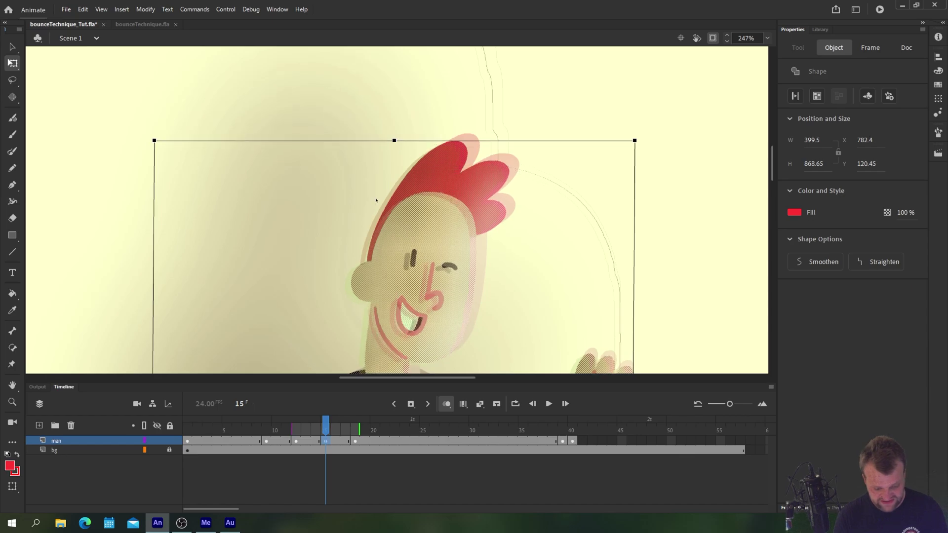
key(ctrl+2)
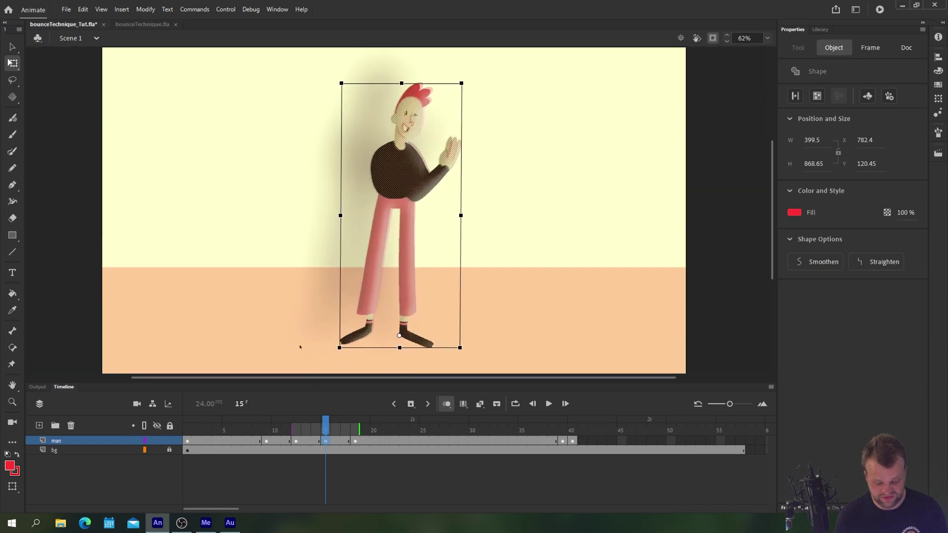
- Turn off onion skinning and compare the man's poses at keyframes 9, 12, 15 and 18
click(442, 403)
click(258, 442)
click(266, 442)
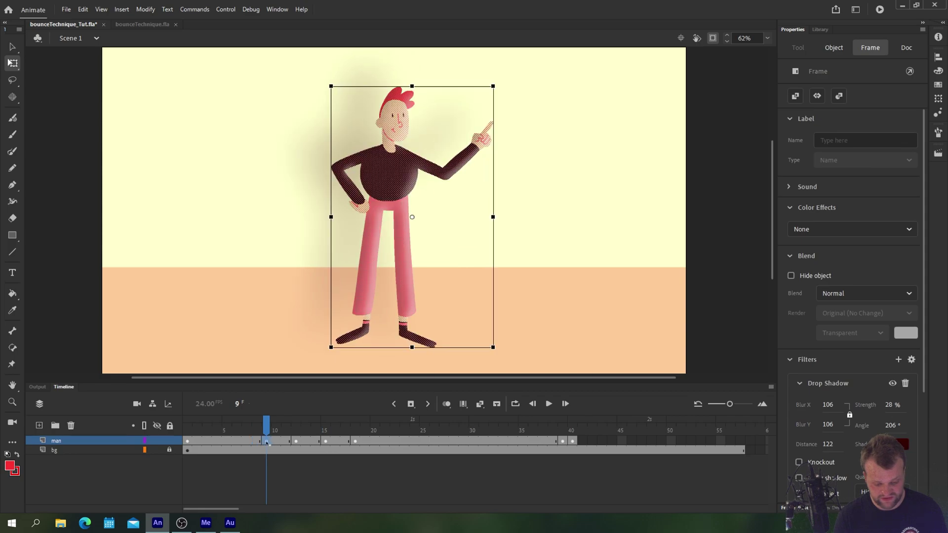
click(295, 442)
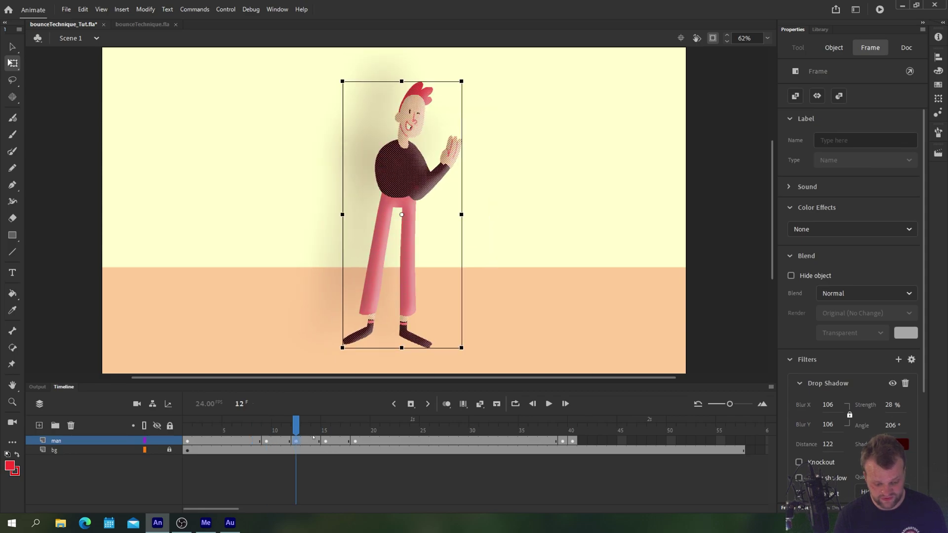
click(260, 442)
click(266, 441)
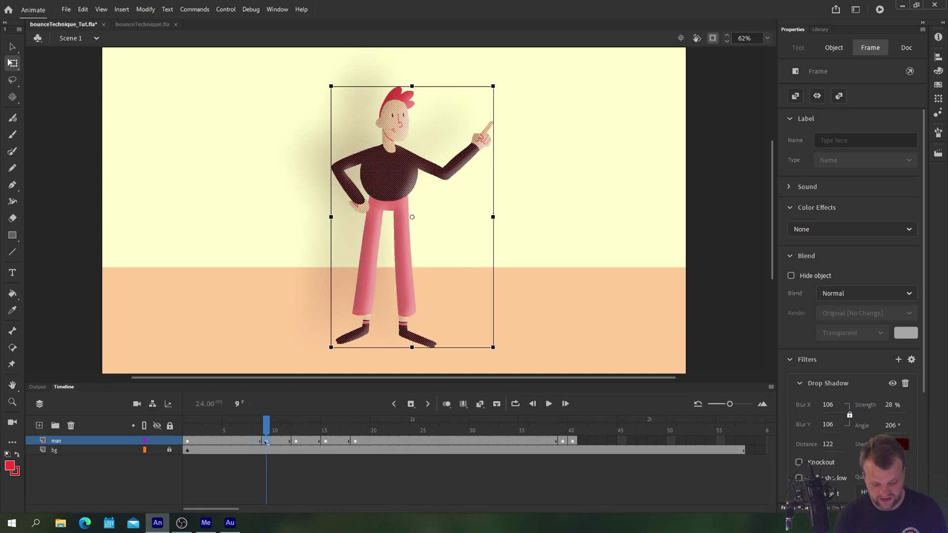
click(296, 442)
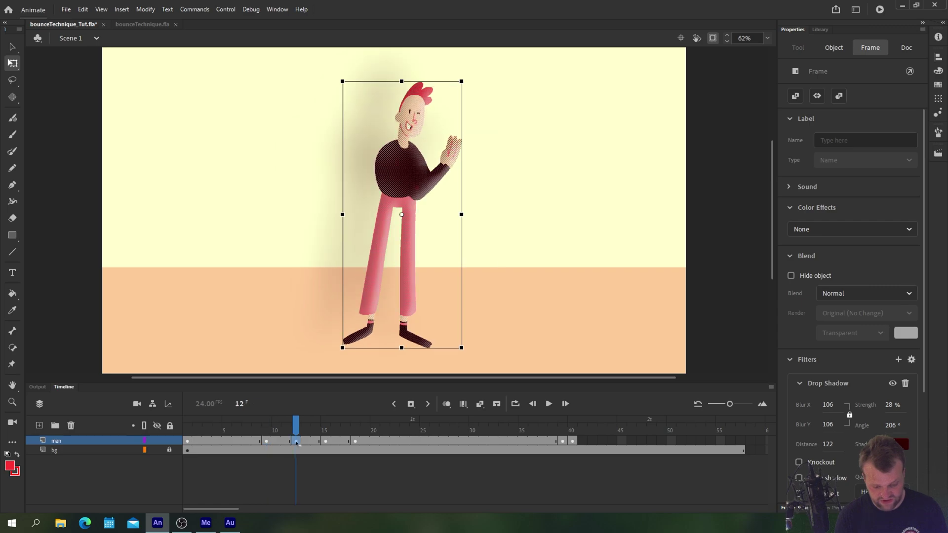
click(325, 441)
click(355, 442)
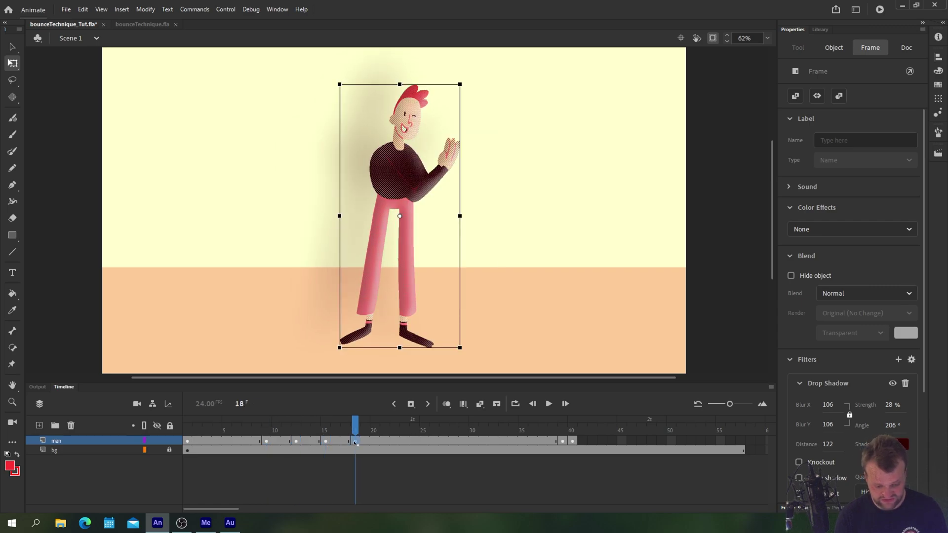
- Play back the transition from the first pose to the second pose to check its bounce
click(218, 426)
key(Return)
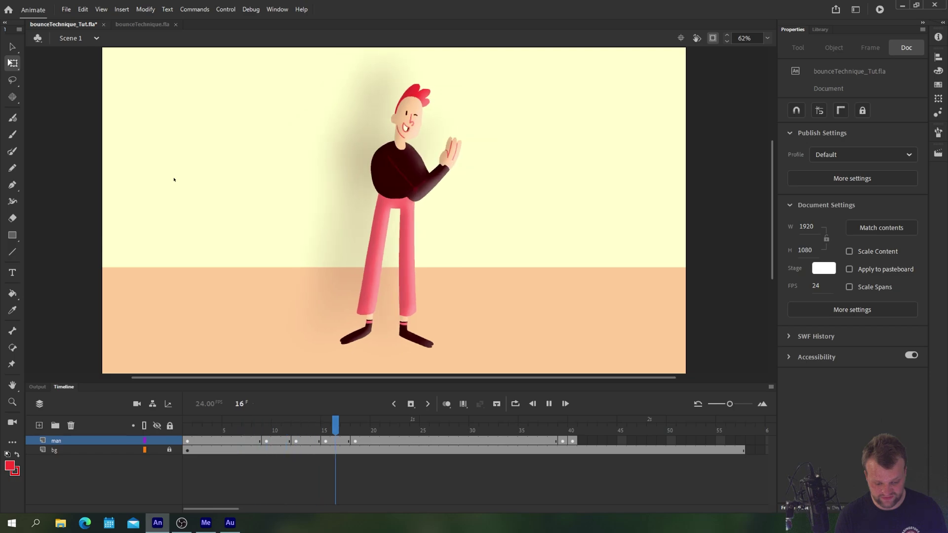
click(227, 449)
key(Return)
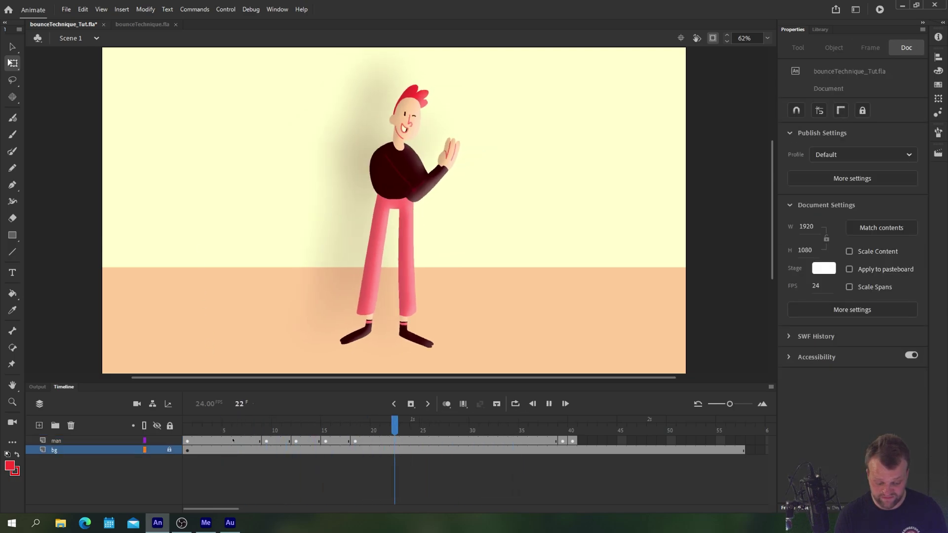
- At frame 9, pivot the pose at the man's foot, turn on onion skinning and skew his upper body rightward to about 547 wide
click(235, 440)
click(266, 440)
drag(416, 222, 395, 326)
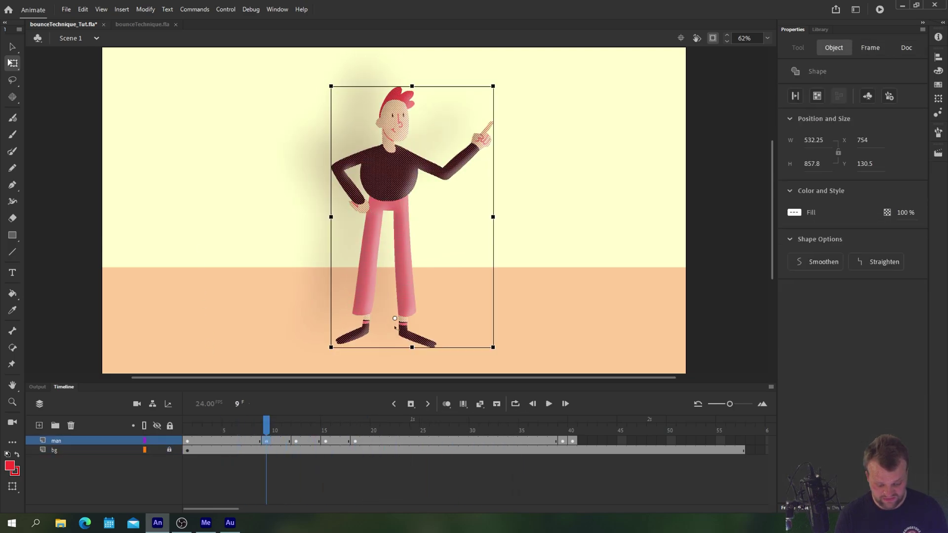
key(ctrl+=)
key(ctrl+=)
drag(349, 116, 410, 379)
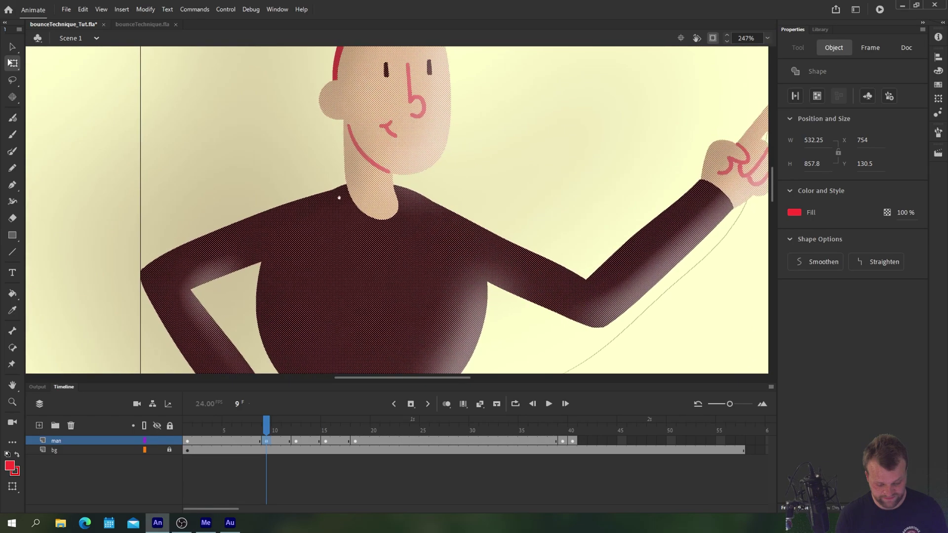
drag(339, 197, 357, 328)
click(445, 404)
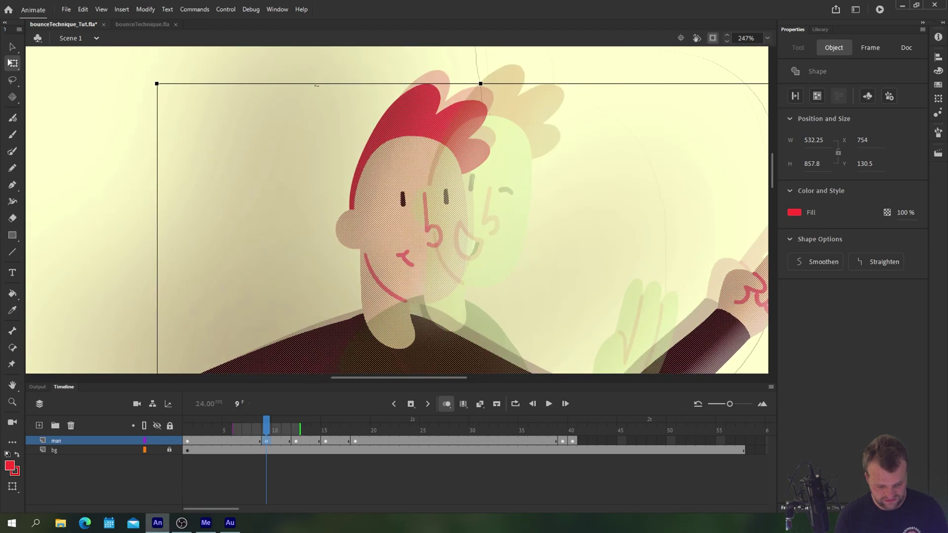
drag(316, 84, 333, 83)
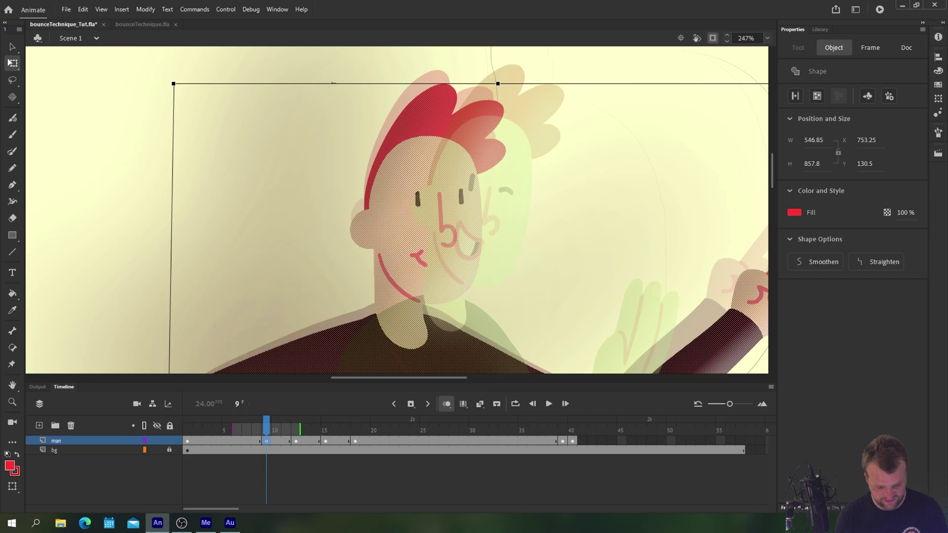
key(ctrl+minus)
key(ctrl+minus)
drag(296, 326, 290, 236)
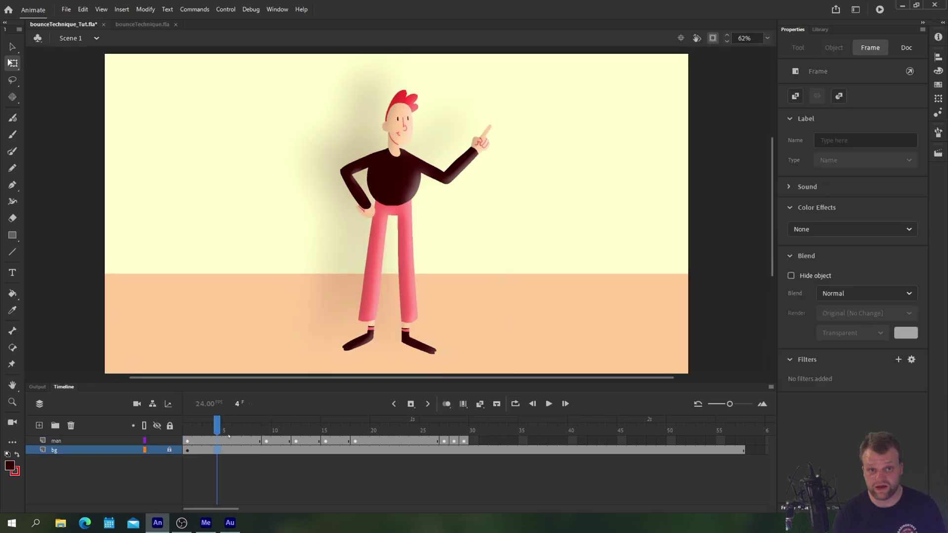
- Play back the adjusted transition and move the man layer's keyframes at frames 28 and 29 to frames 44 and 45
key(Return)
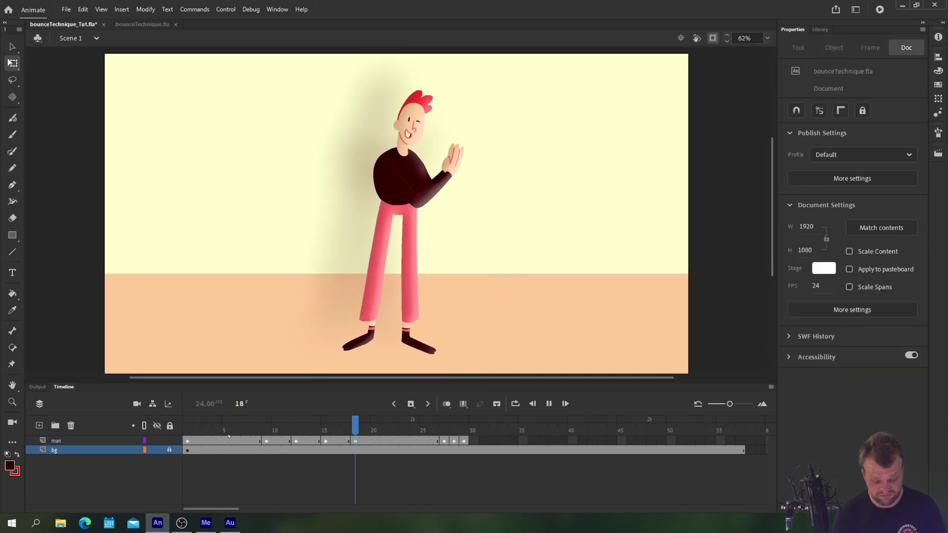
click(455, 440)
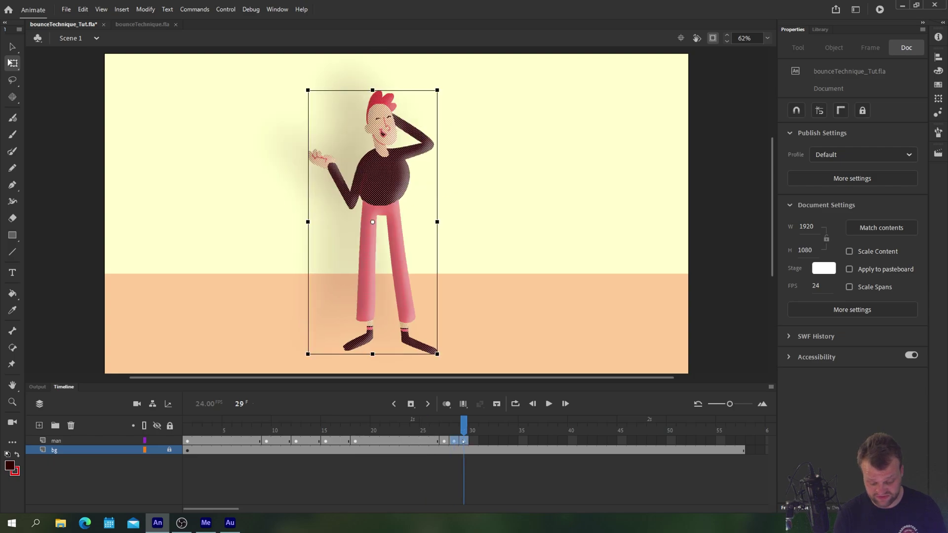
click(612, 440)
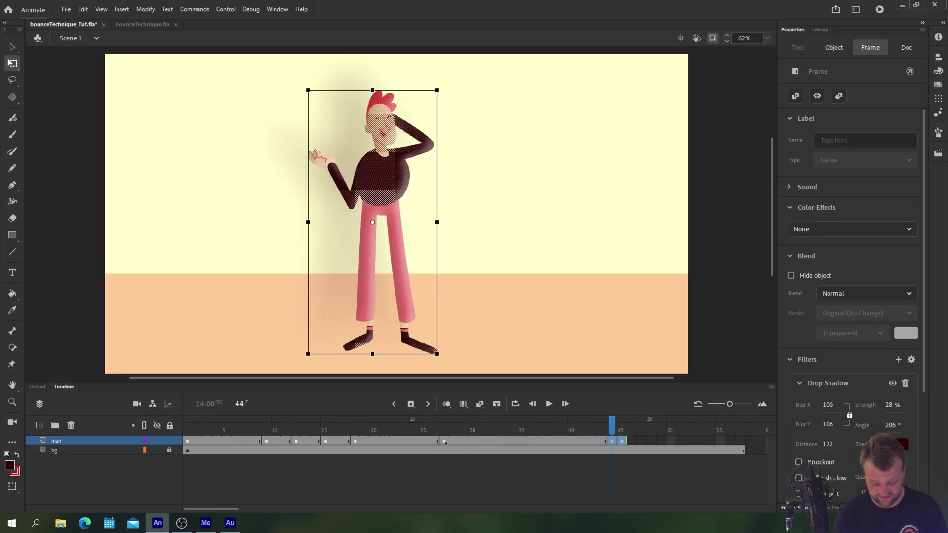
- Move the third pose's keyframe on the man layer from frame 44 to frame 30
click(373, 442)
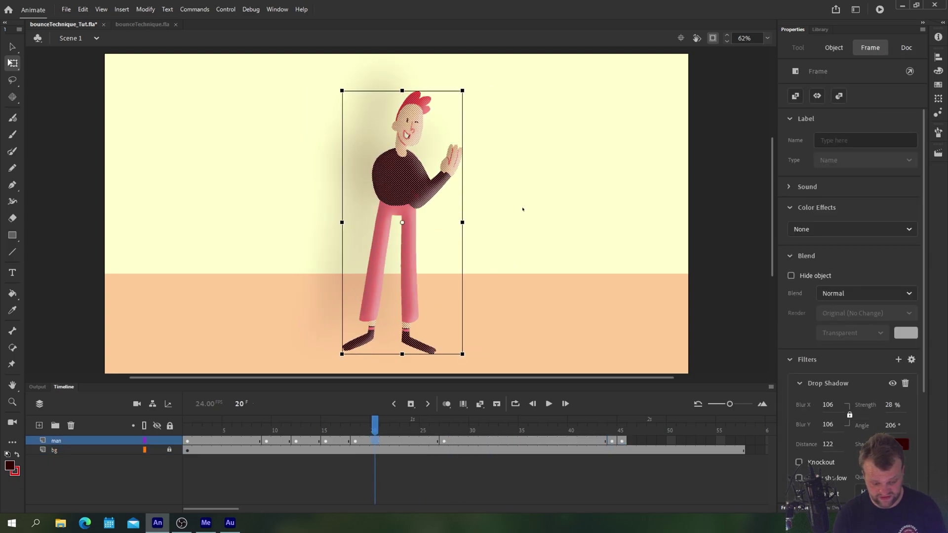
click(445, 442)
click(612, 441)
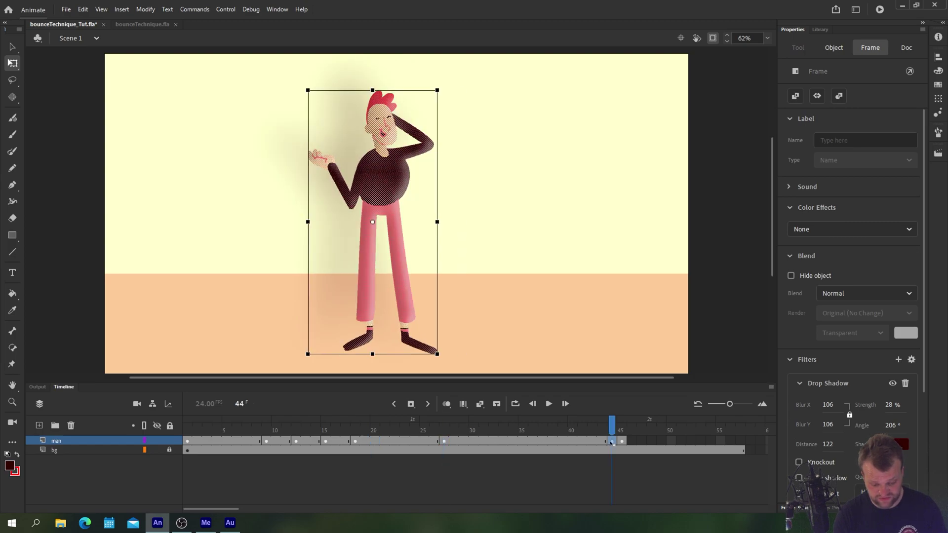
click(470, 441)
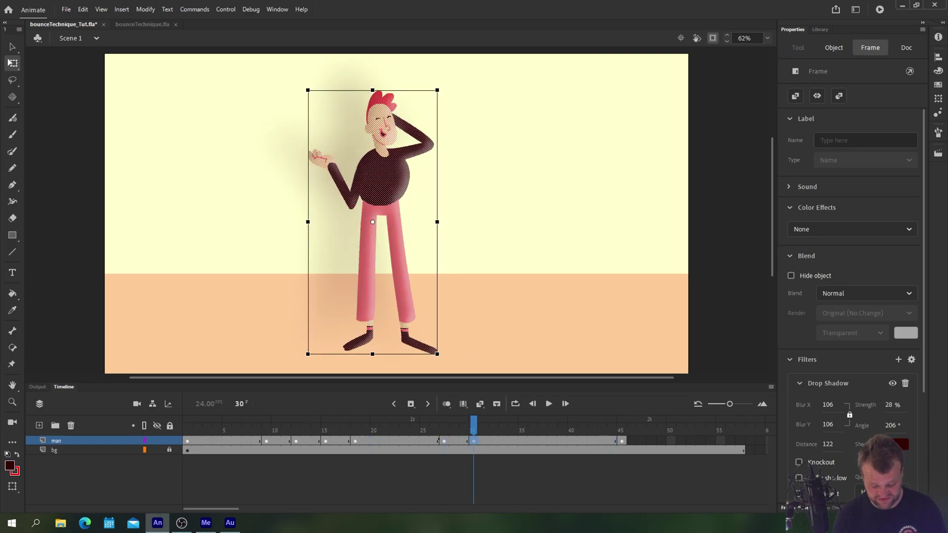
- Insert keyframes on the man layer at frames 33 and 36 for the settle into the third pose
click(444, 441)
click(425, 441)
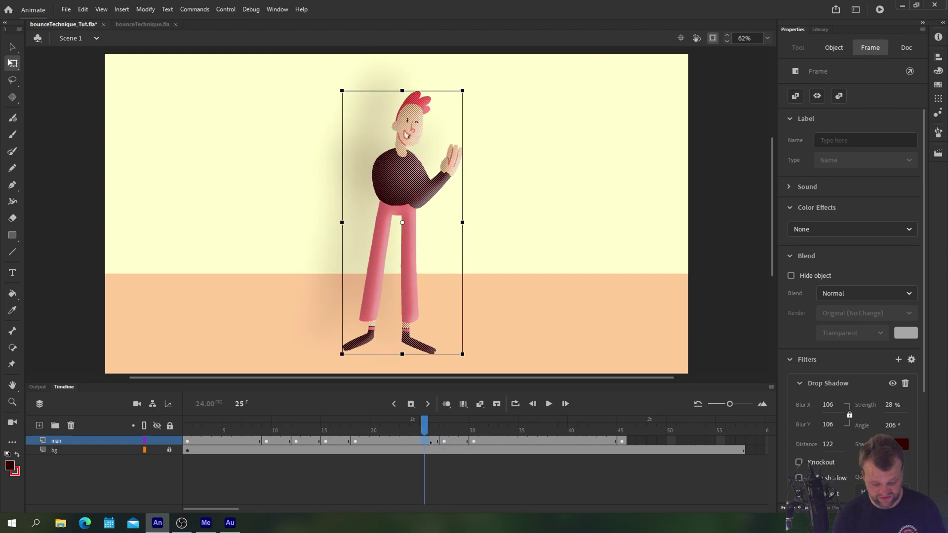
click(445, 442)
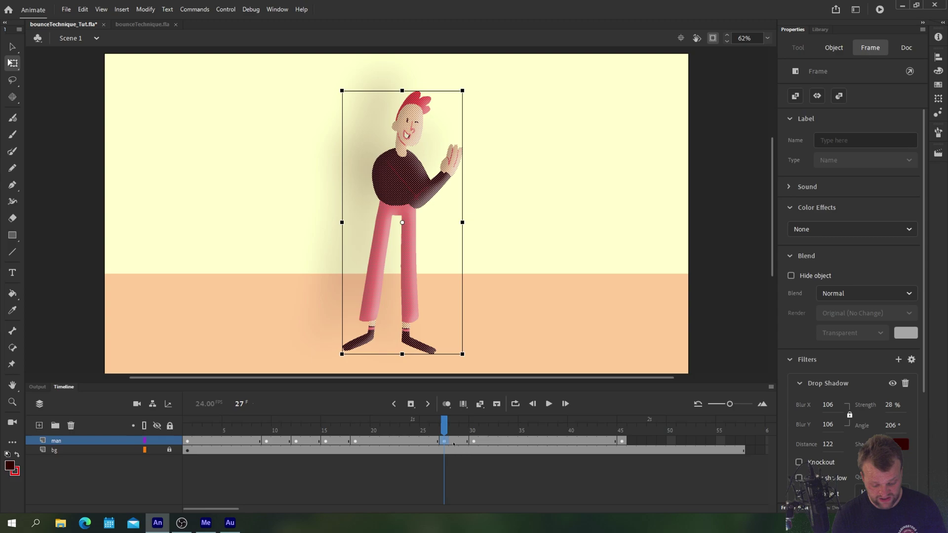
click(473, 441)
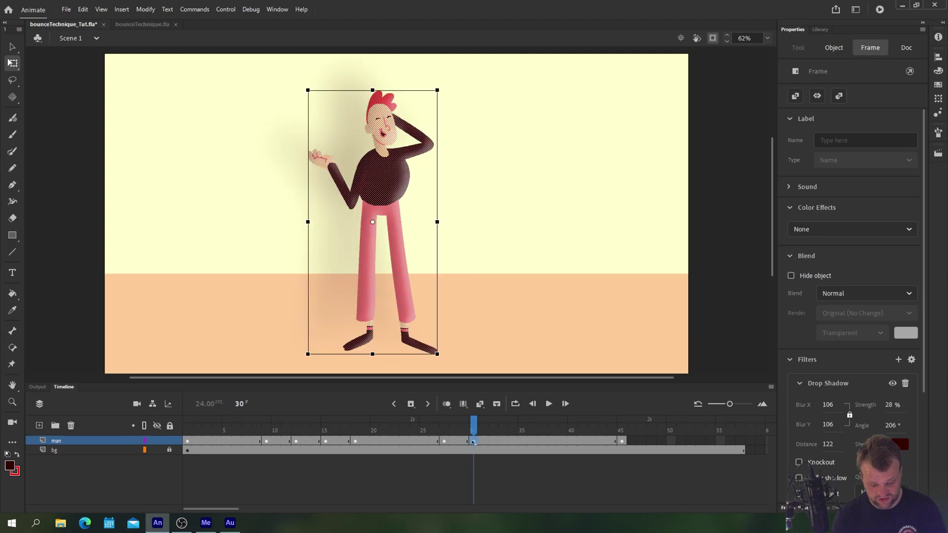
click(503, 442)
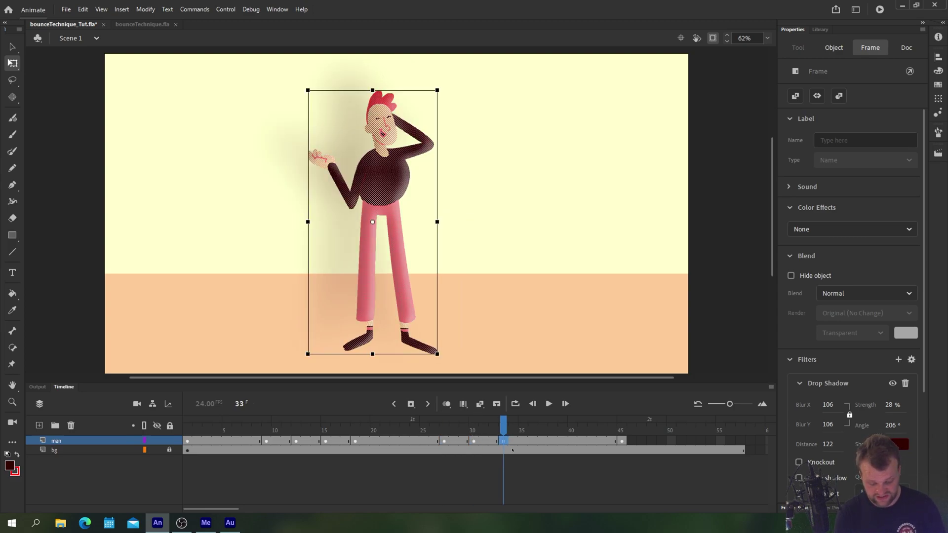
click(532, 441)
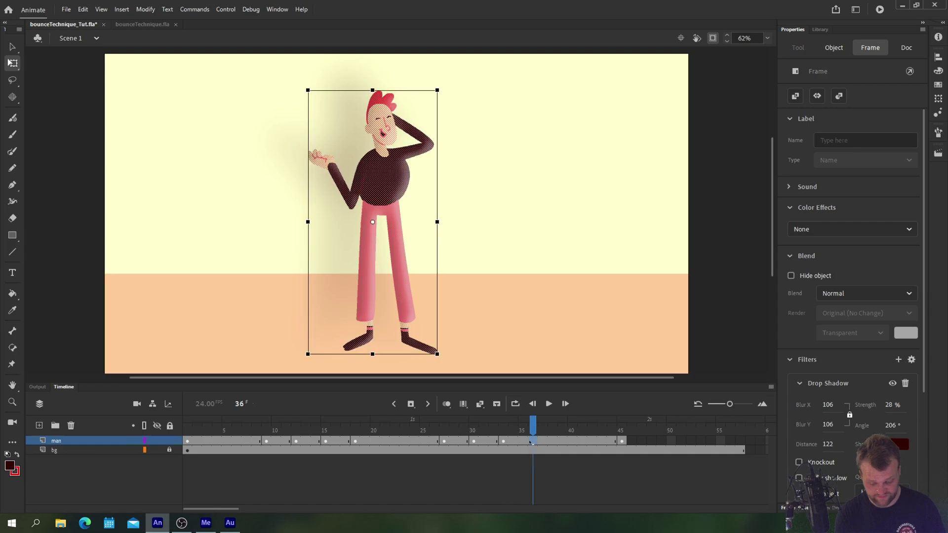
- At frame 27, pivot the pose at the man's foot, turn on onion skinning, then squash and skew him leftward to about 415 by 852
click(443, 442)
drag(402, 222, 403, 307)
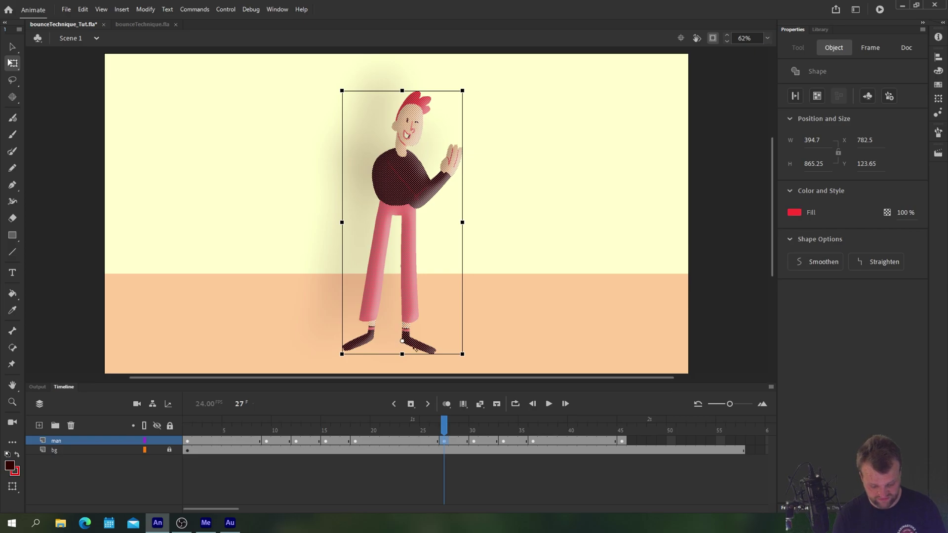
key(ctrl+=)
drag(406, 153, 415, 298)
key(ctrl+=)
drag(311, 144, 293, 280)
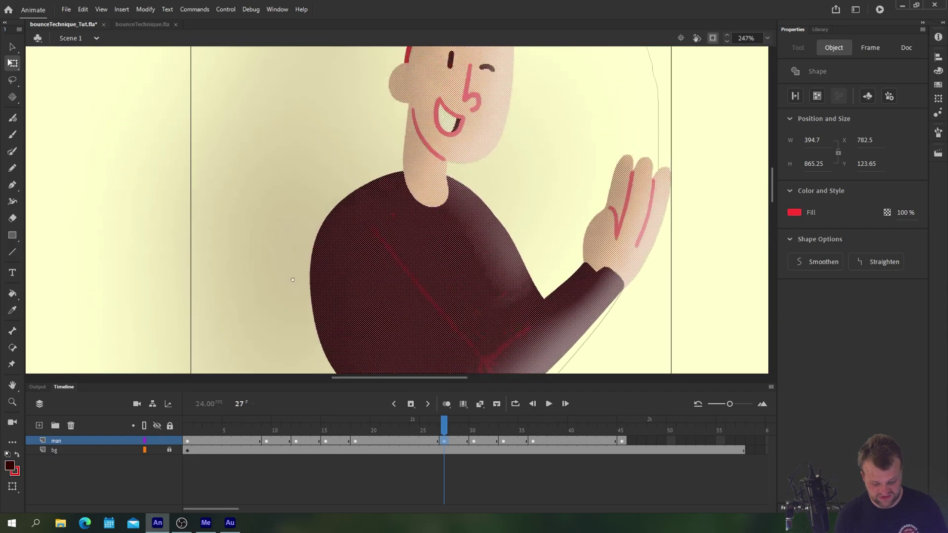
scroll(292, 280, up, 3)
click(446, 404)
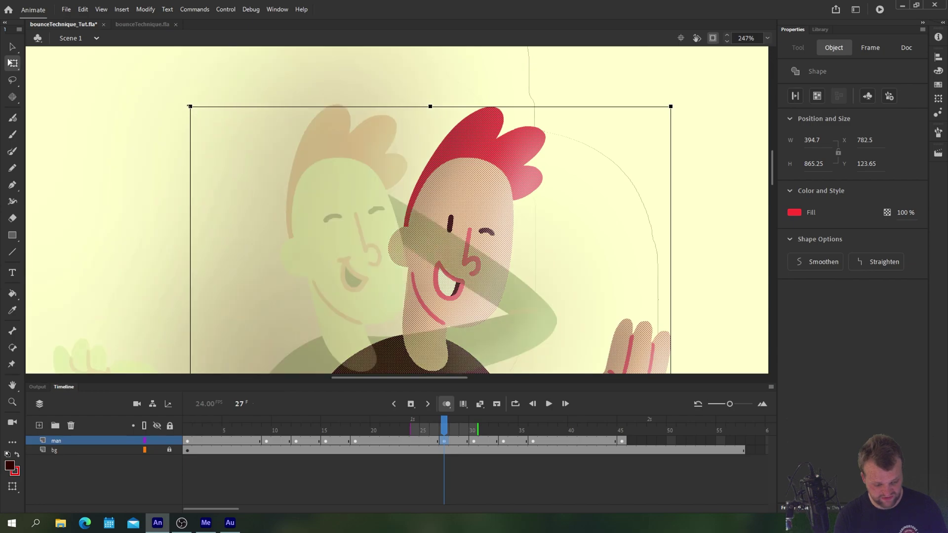
drag(188, 105, 166, 122)
drag(305, 122, 290, 127)
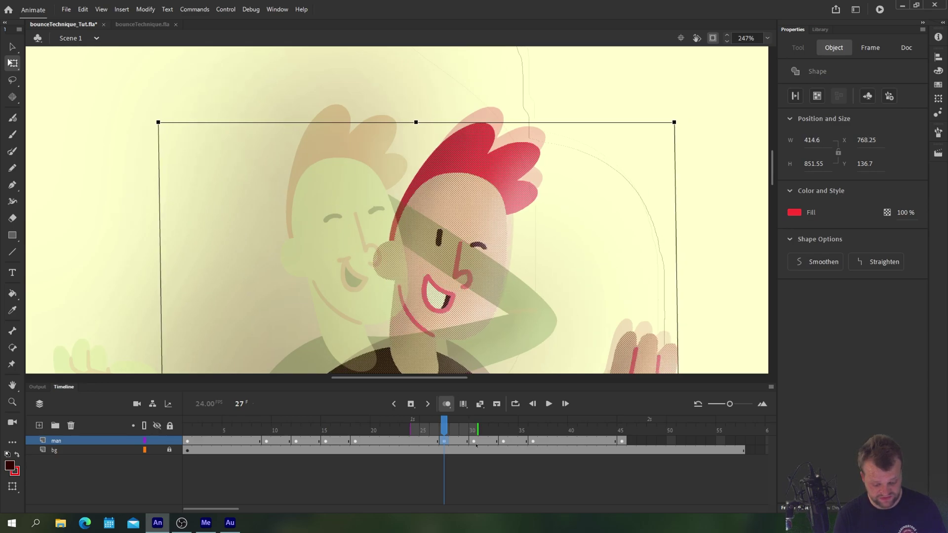
- At frame 30, pivot the third pose at the man's foot, then stretch and skew him leftward to about 418 by 880
click(475, 442)
key(ctrl+minus)
key(ctrl+minus)
drag(357, 319, 361, 195)
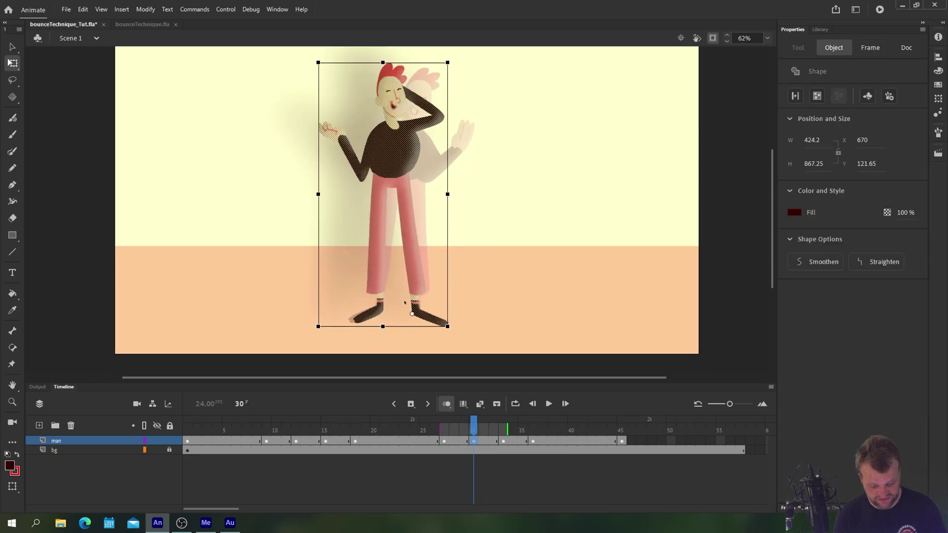
key(ctrl+equal)
drag(409, 150, 451, 346)
key(ctrl+equal)
drag(492, 123, 488, 343)
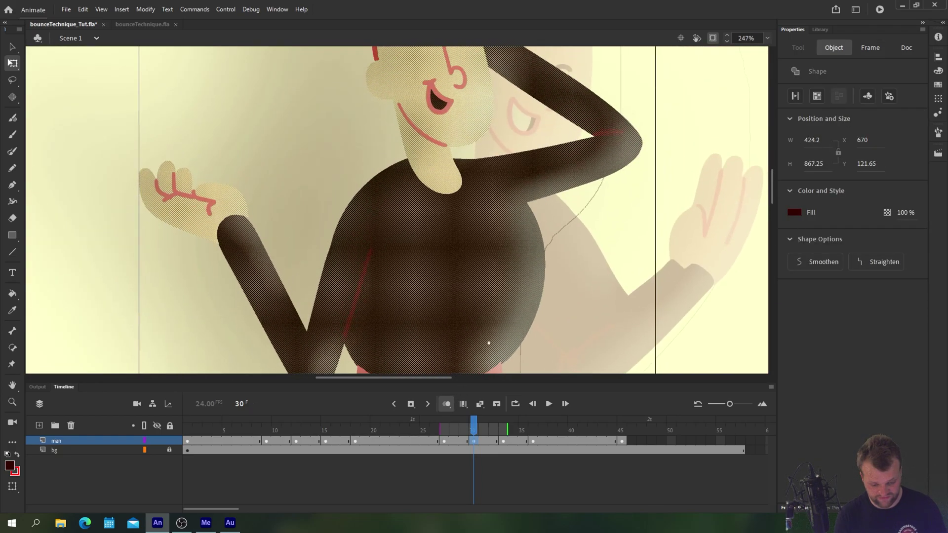
scroll(489, 343, up, 4)
drag(663, 122, 655, 111)
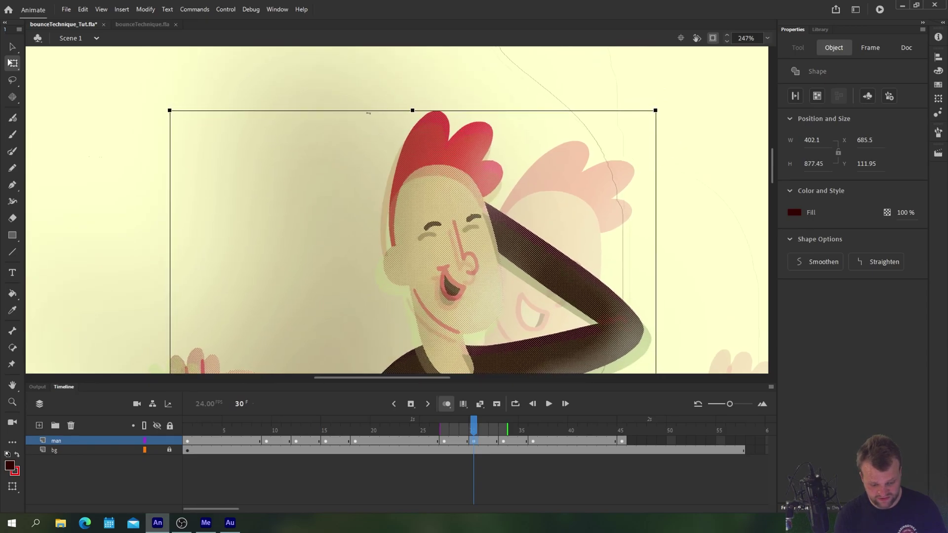
mouse_move(367, 113)
mouse_down()
mouse_move(355, 112)
mouse_move(383, 105)
mouse_up()
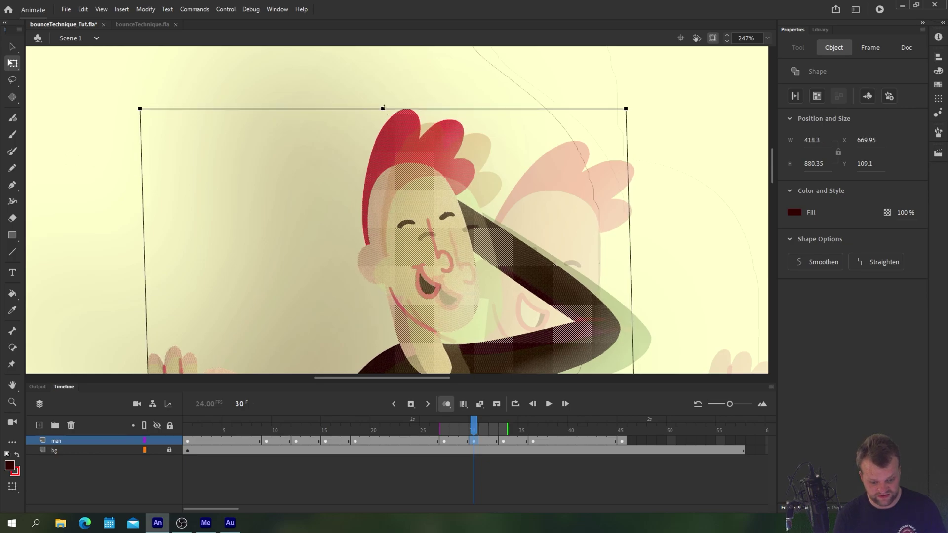
- At frame 33, pivot the pose near the man's foot, then slightly stretch and skew him leftward to about 413 by 873
click(504, 441)
key(ctrl+minus)
drag(464, 334, 425, 152)
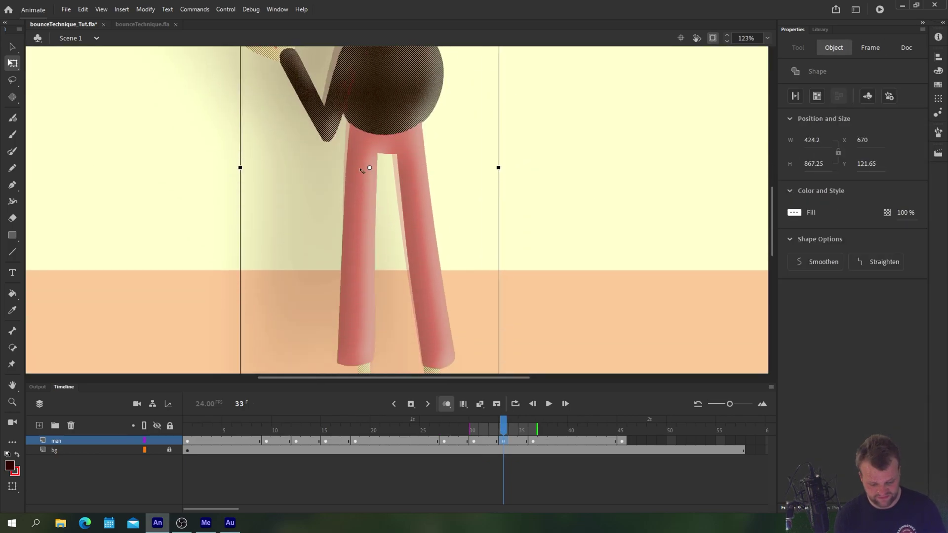
scroll(462, 234, down, 3)
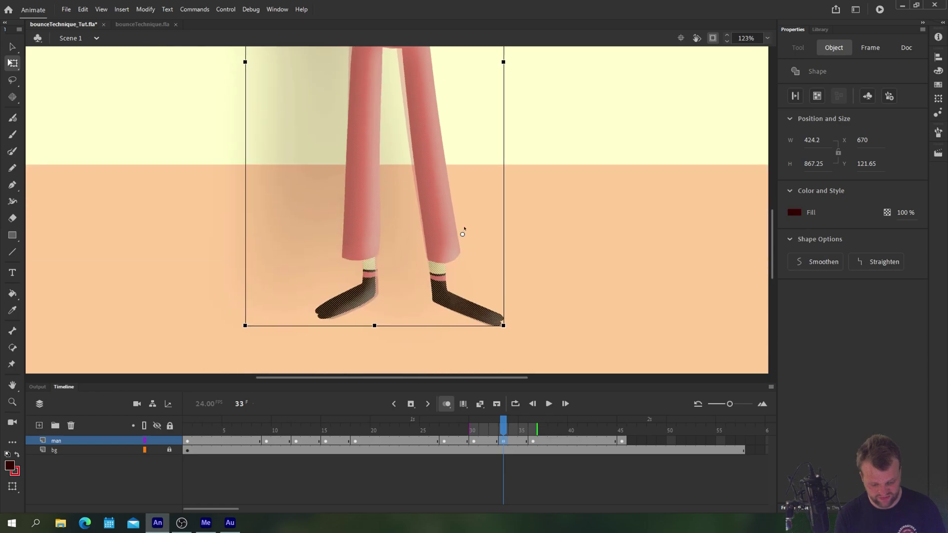
scroll(433, 300, up, 8)
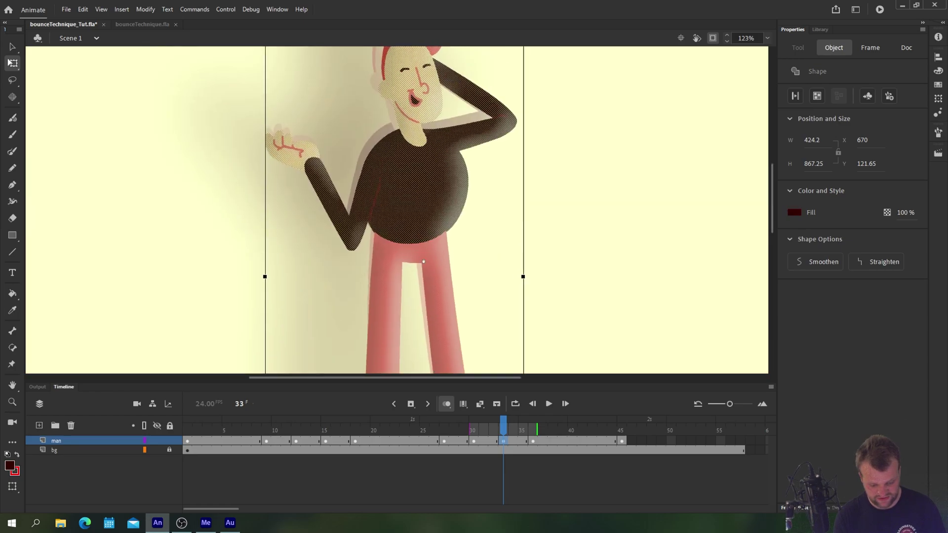
key(ctrl+equal)
scroll(457, 368, up, 4)
scroll(456, 368, up, 3)
scroll(624, 118, right, 1)
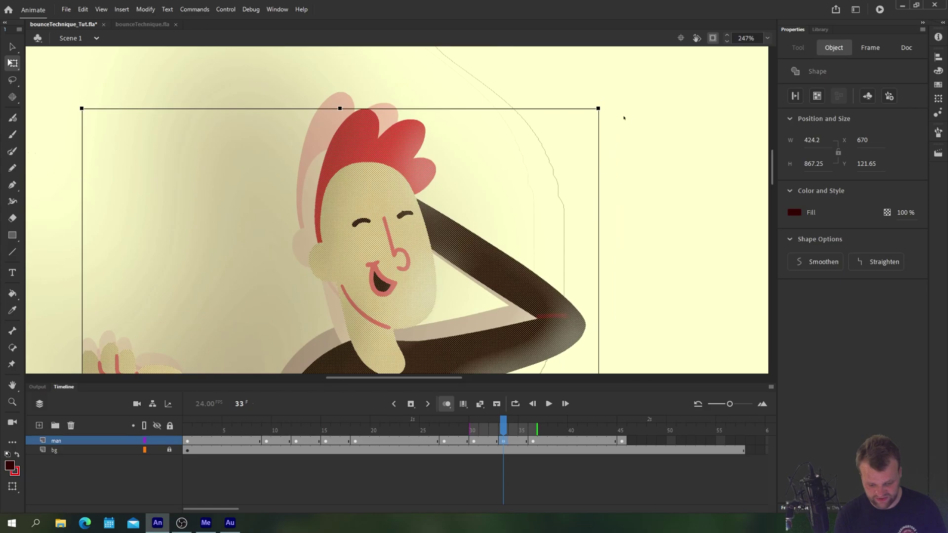
drag(593, 106, 592, 102)
drag(308, 102, 298, 103)
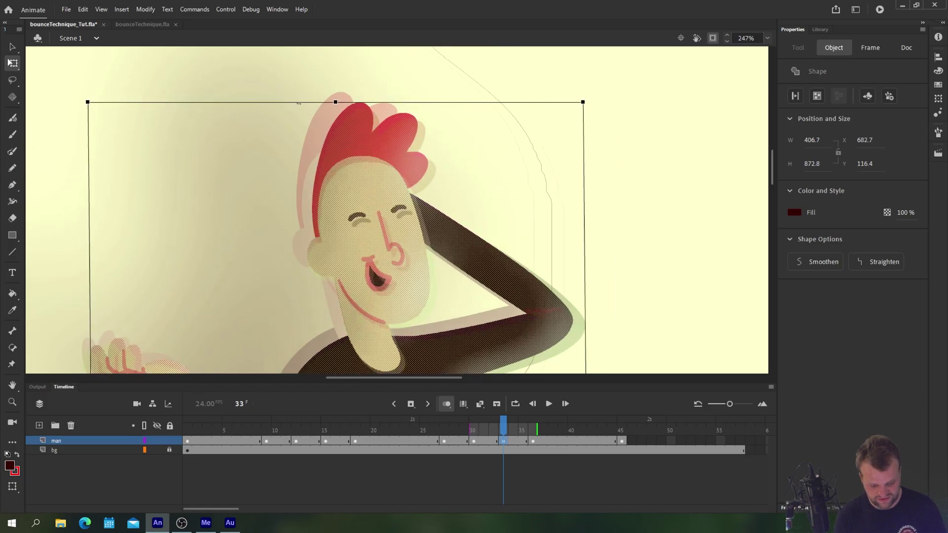
scroll(403, 243, down, 5)
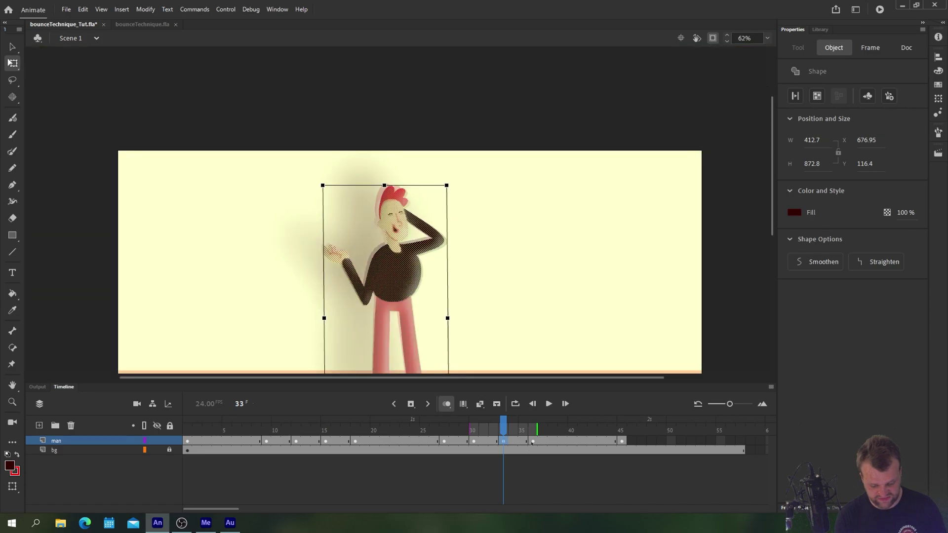
- Deselect the man at frame 36 and play back the bouncy transition into the third pose
click(532, 440)
drag(275, 319, 290, 215)
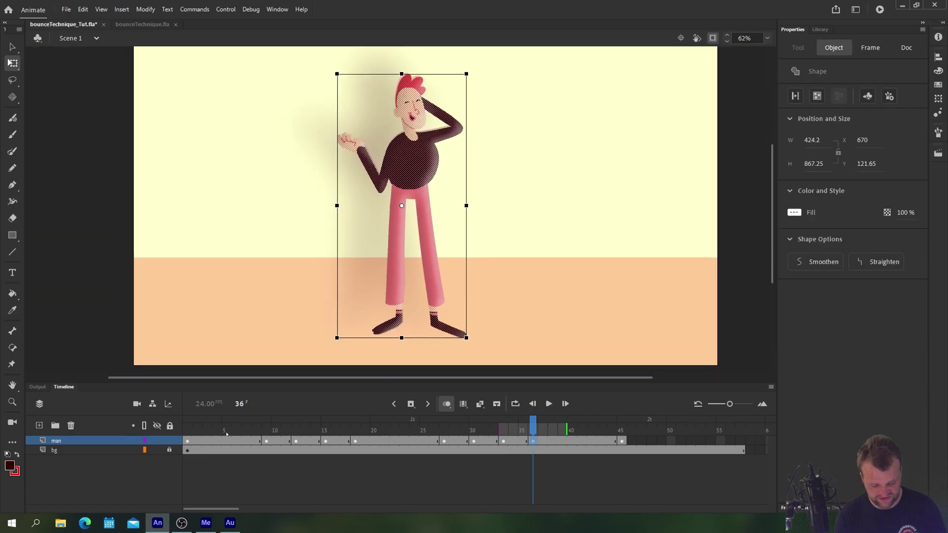
click(170, 220)
key(Return)
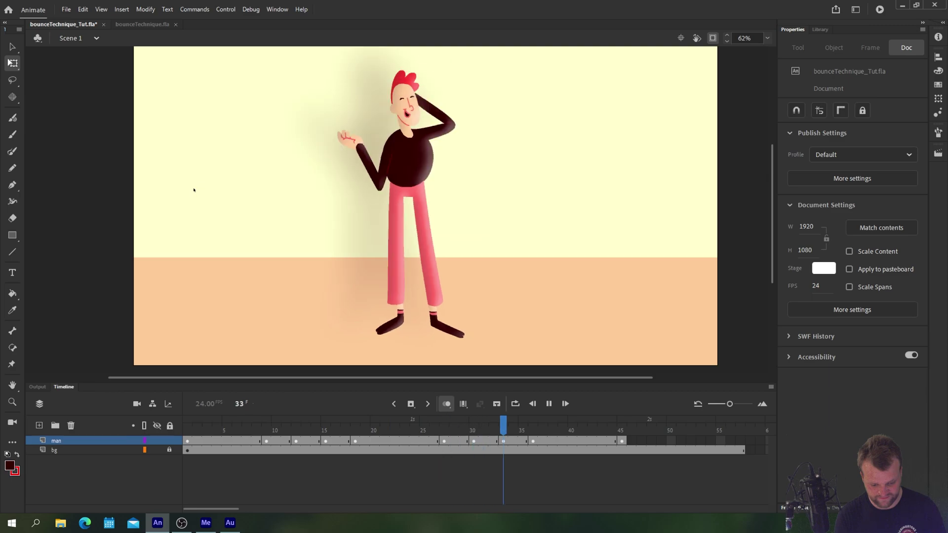
key(Return)
- Insert frames in the third pose's hold on the man layer until the pointing pose's keyframe sits at frame 57
click(621, 441)
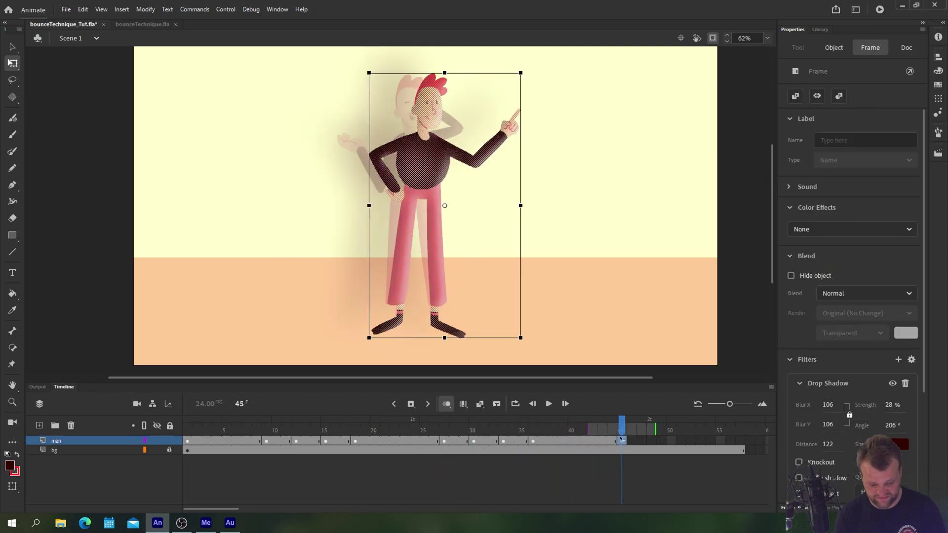
click(602, 440)
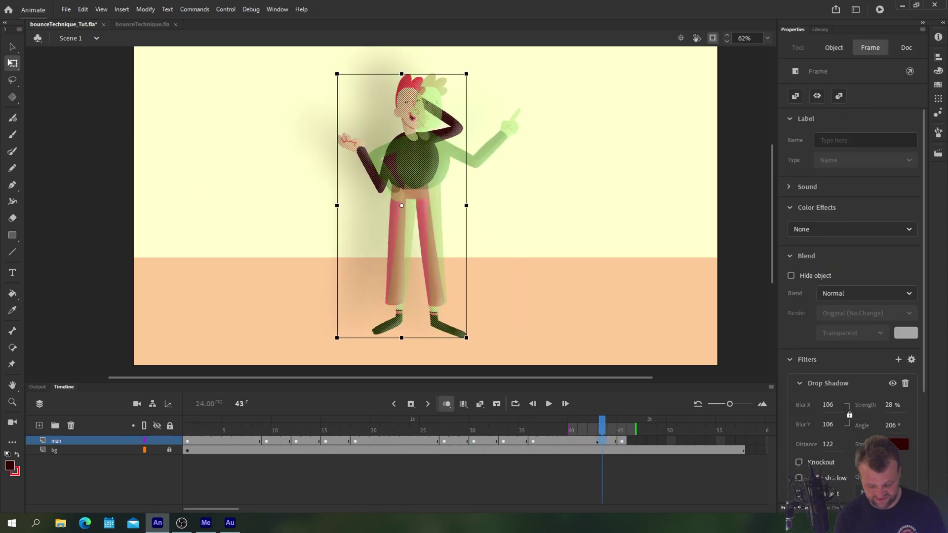
click(592, 440)
key(F5)
key(F5)
key(F5)
key(F5)
key(F5)
key(F5)
key(F5)
key(F5)
key(F5)
key(F5)
key(F5)
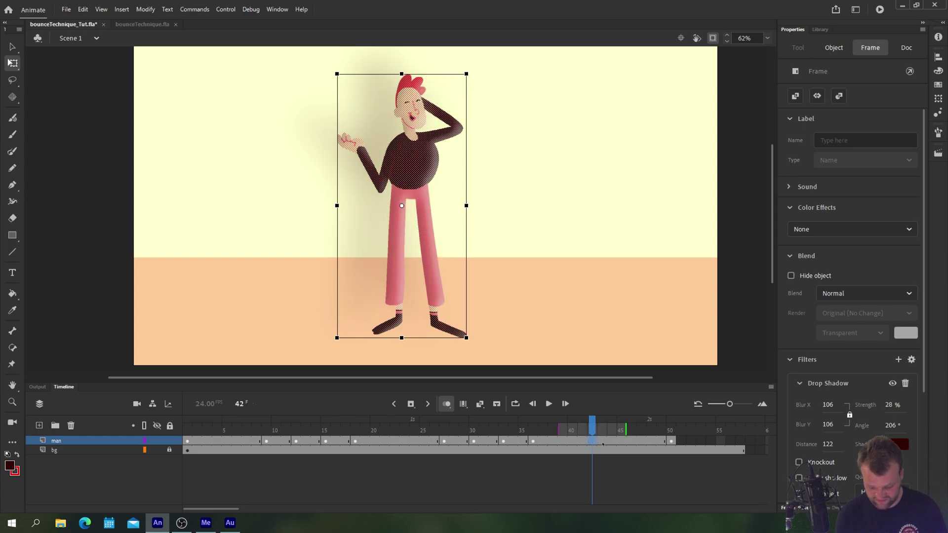
key(Return)
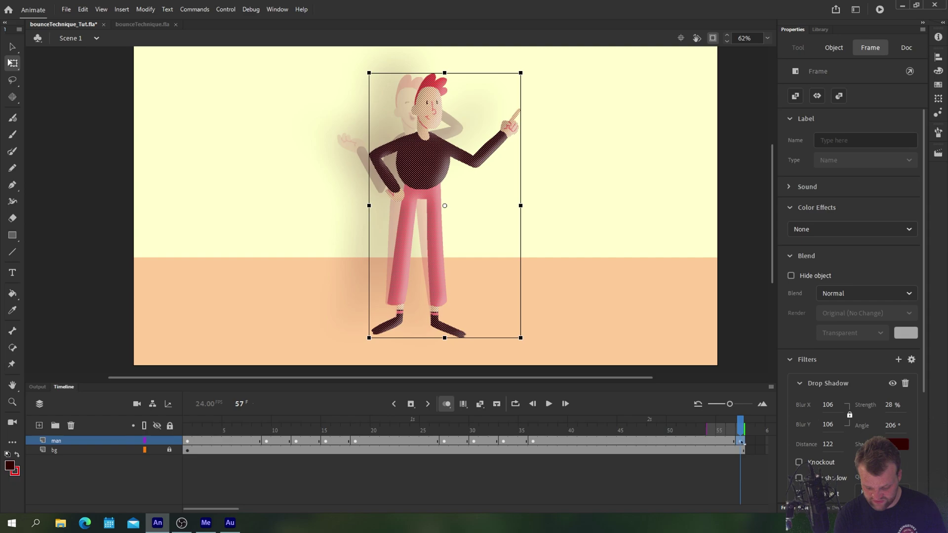
- Add three in-between keyframes on the man layer before the pointing pose and place them at frames 48, 51 and 54
click(711, 442)
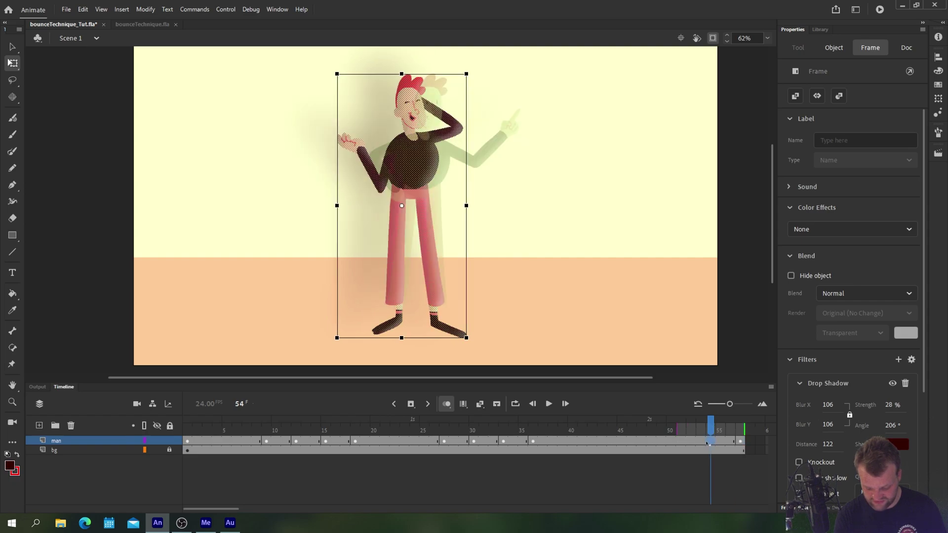
click(641, 444)
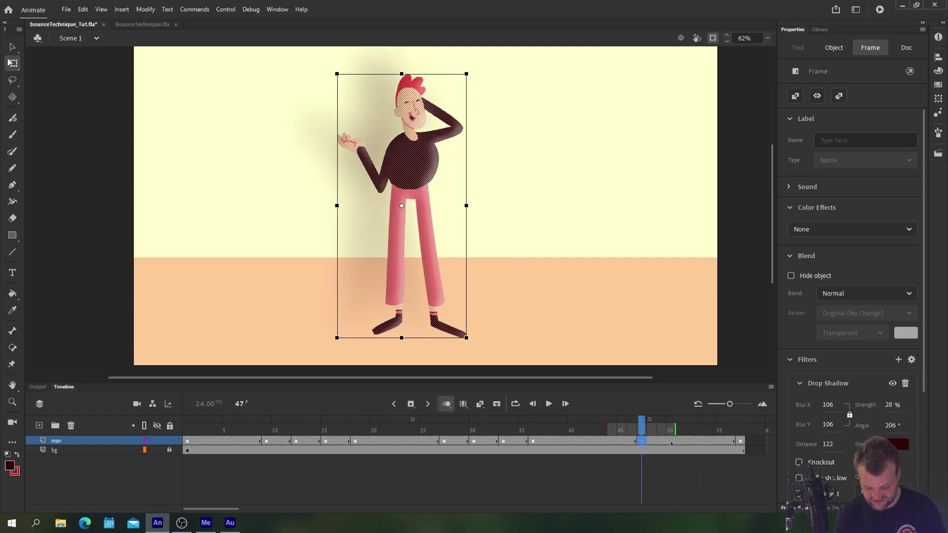
drag(676, 442, 705, 462)
key(period)
key(comma)
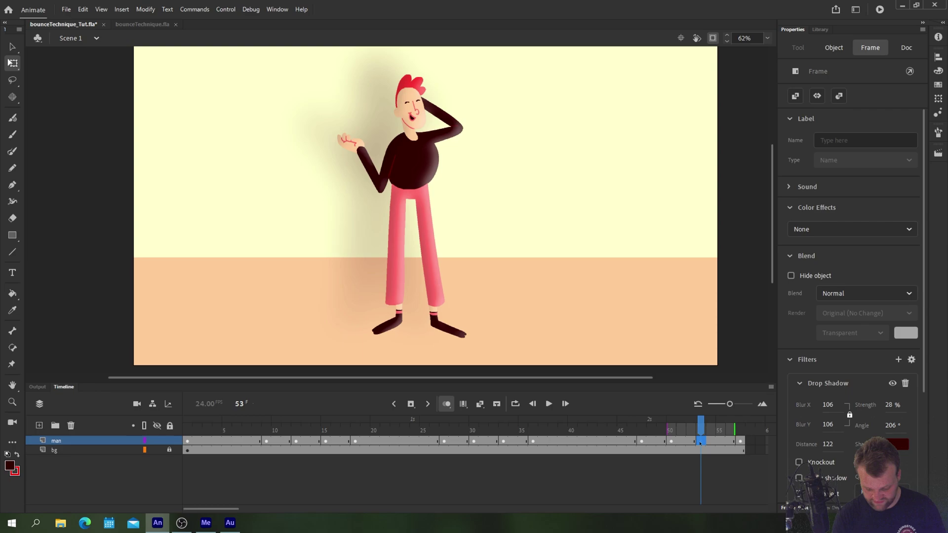
mouse_move(653, 446)
mouse_down()
mouse_move(641, 443)
mouse_move(711, 443)
mouse_move(612, 428)
mouse_move(651, 428)
mouse_up()
- At frame 48, pivot the pose at the man's foot and squash him to about 442 wide and 854 high
click(410, 215)
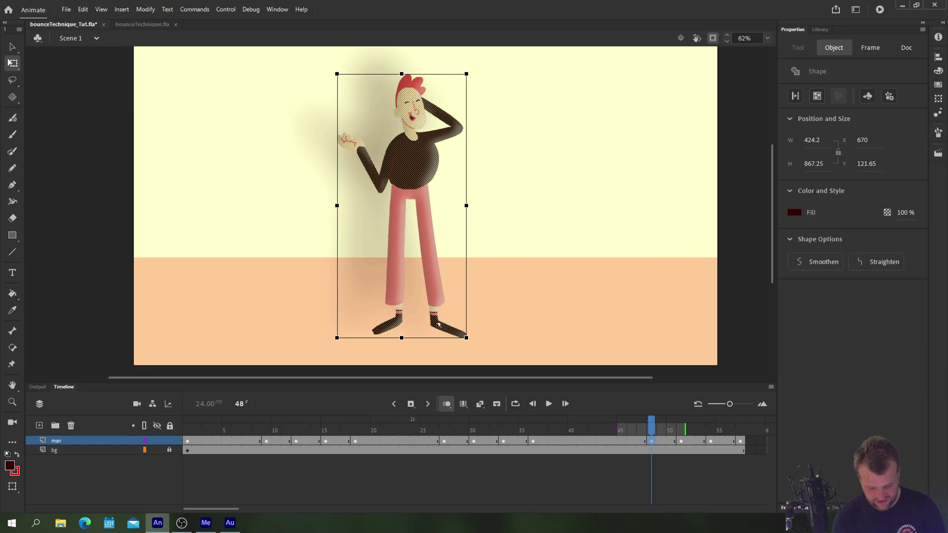
scroll(440, 344, up, 5)
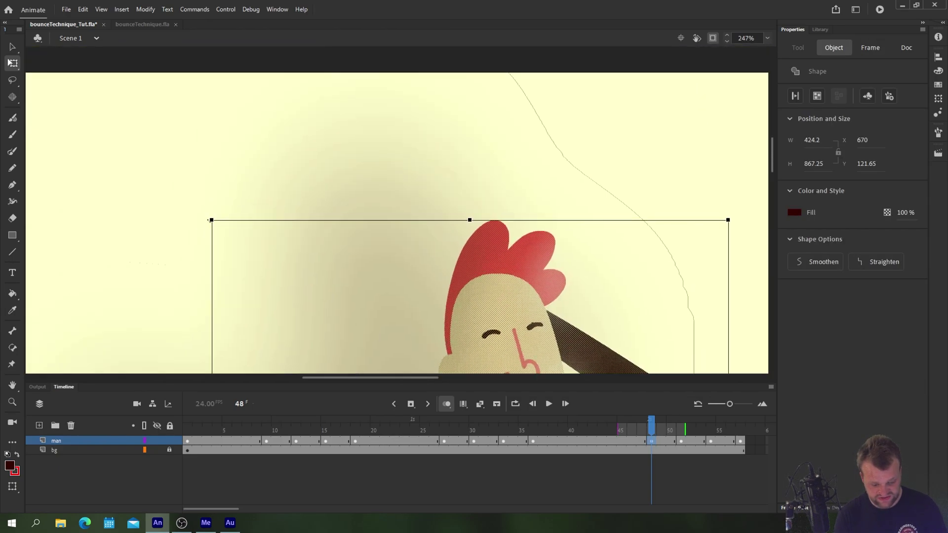
drag(208, 219, 196, 236)
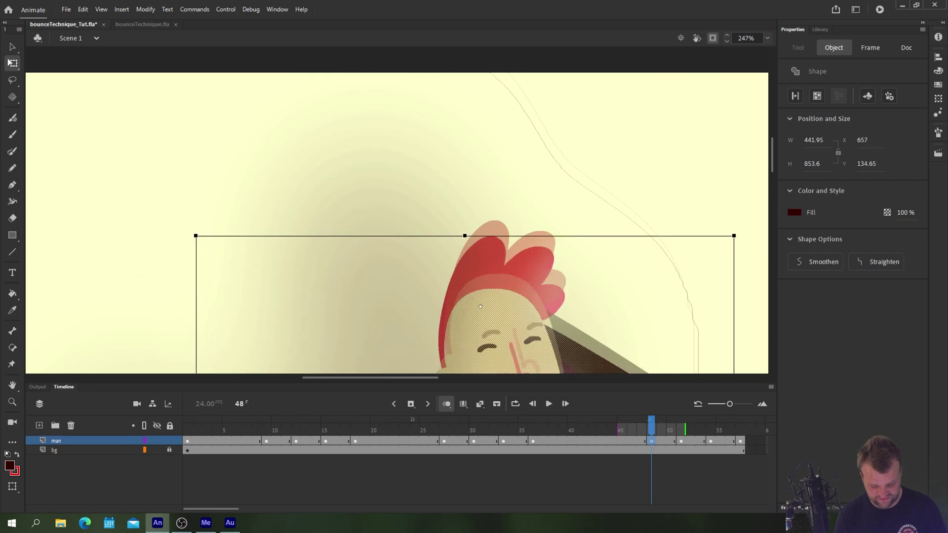
drag(480, 307, 342, 221)
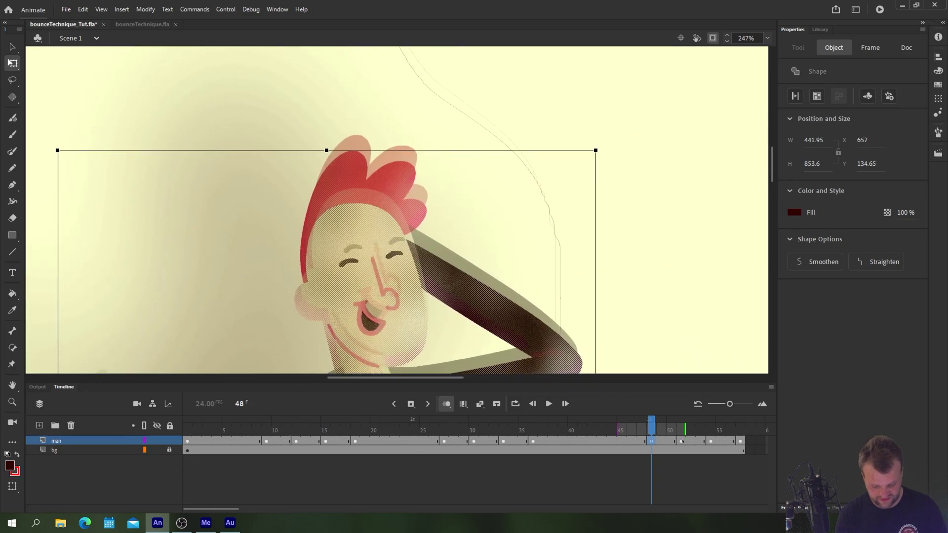
- Copy the pointing pose's keyframe from frame 57 onto frame 51 of the man layer
click(681, 441)
key(ctrl+minus)
key(ctrl+minus)
drag(428, 314, 433, 269)
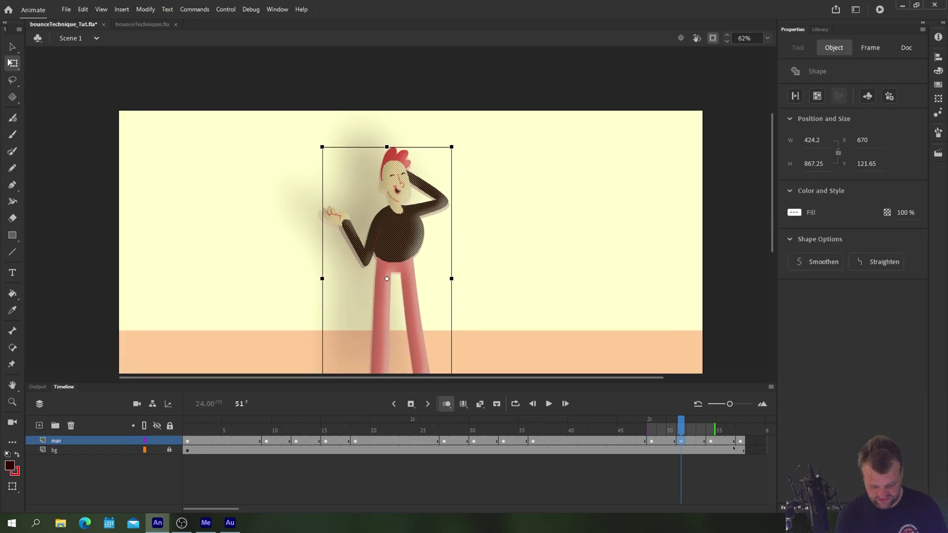
click(735, 443)
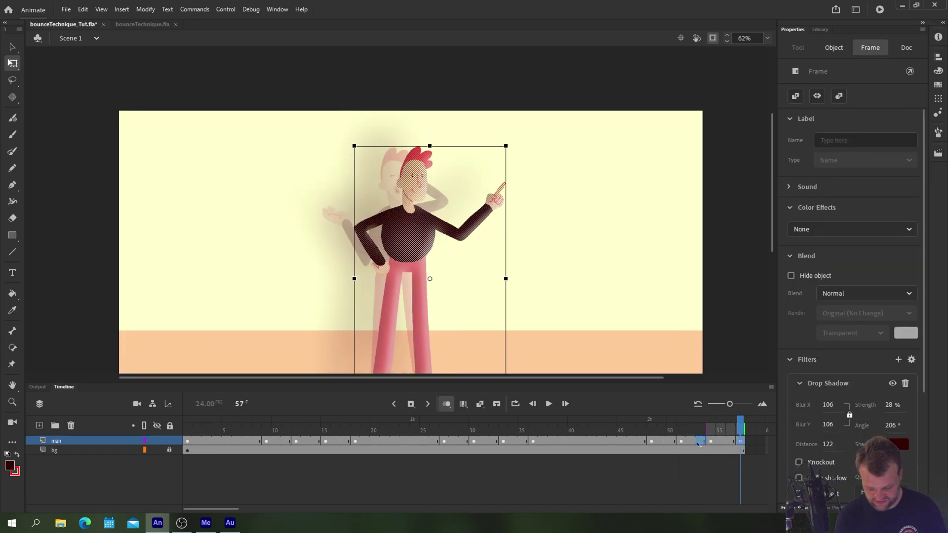
click(681, 442)
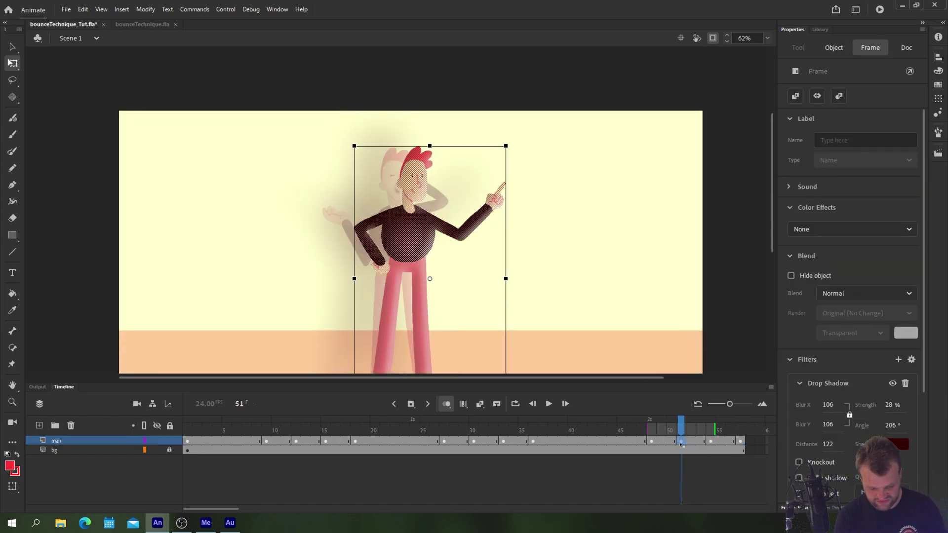
- Copy the pointing pose's keyframe from frame 51 onto frame 54 of the man layer
click(709, 442)
click(682, 442)
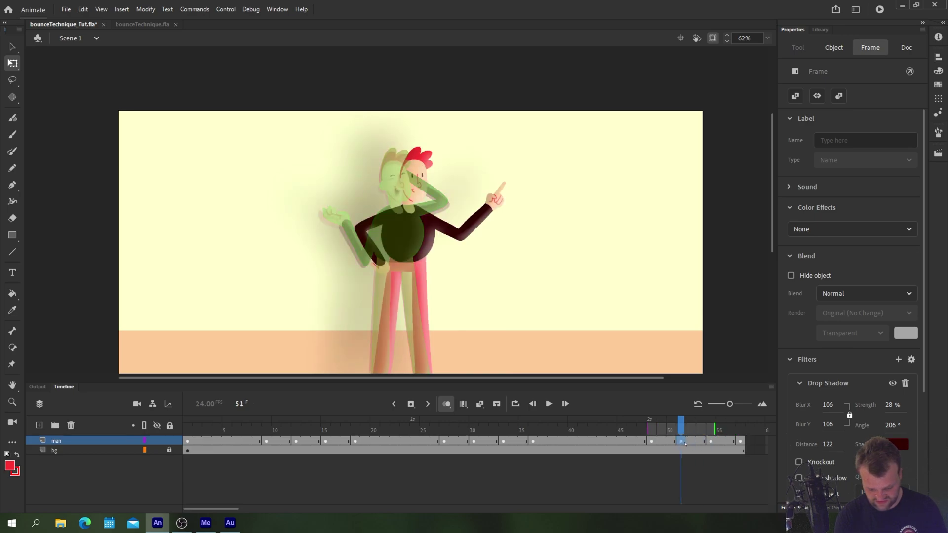
click(710, 442)
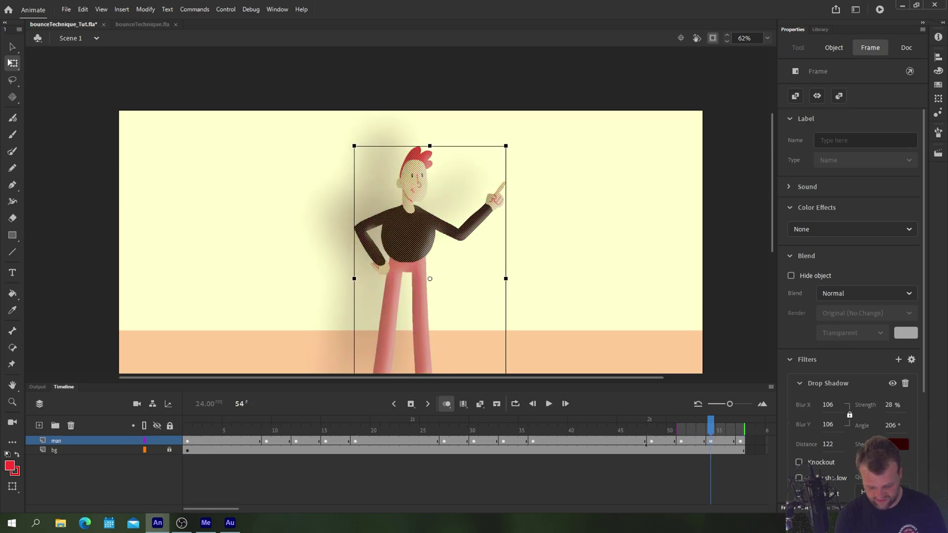
- Step back and forth through the frames around frame 48 to examine the change from the squashed pose to the pointing pose
click(651, 442)
drag(421, 273, 405, 241)
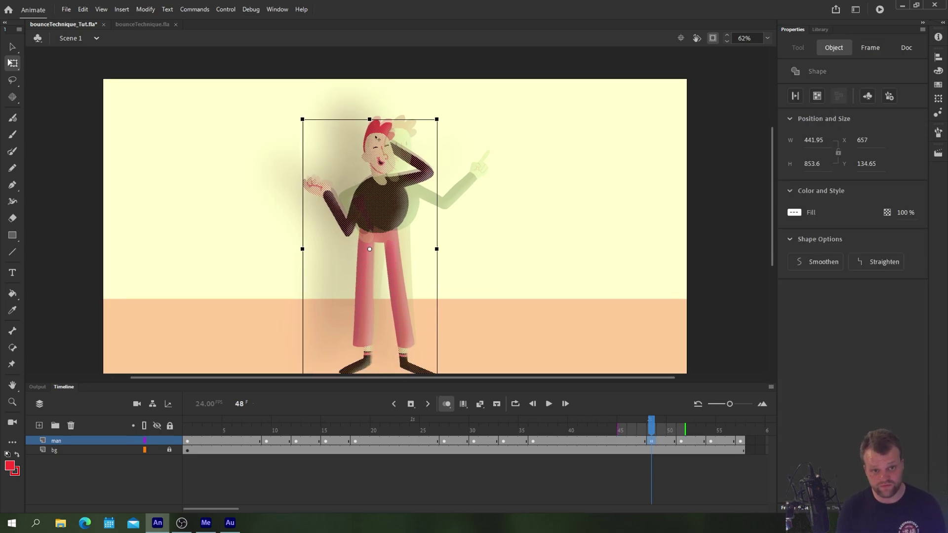
key(period)
key(period)
key(period)
key(period)
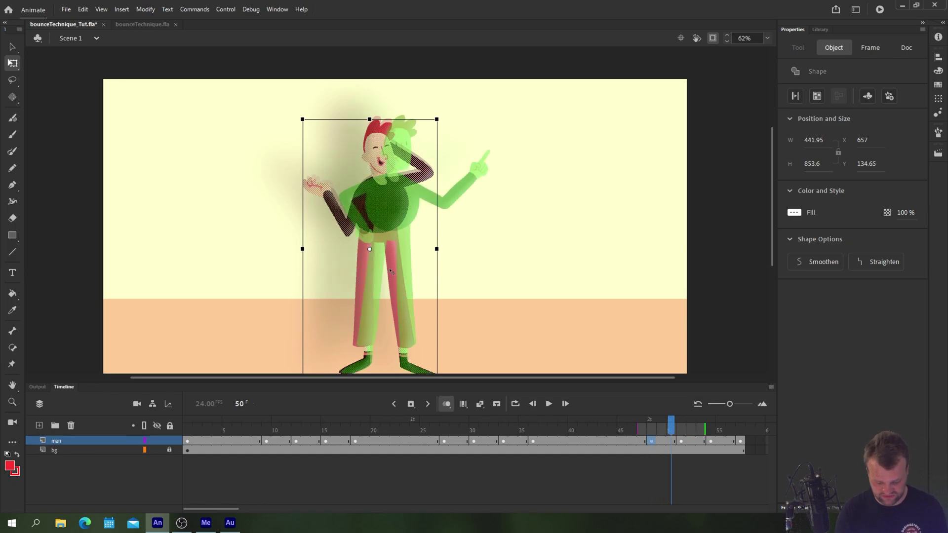
key(comma)
key(comma)
key(comma)
key(comma)
key(comma)
click(651, 441)
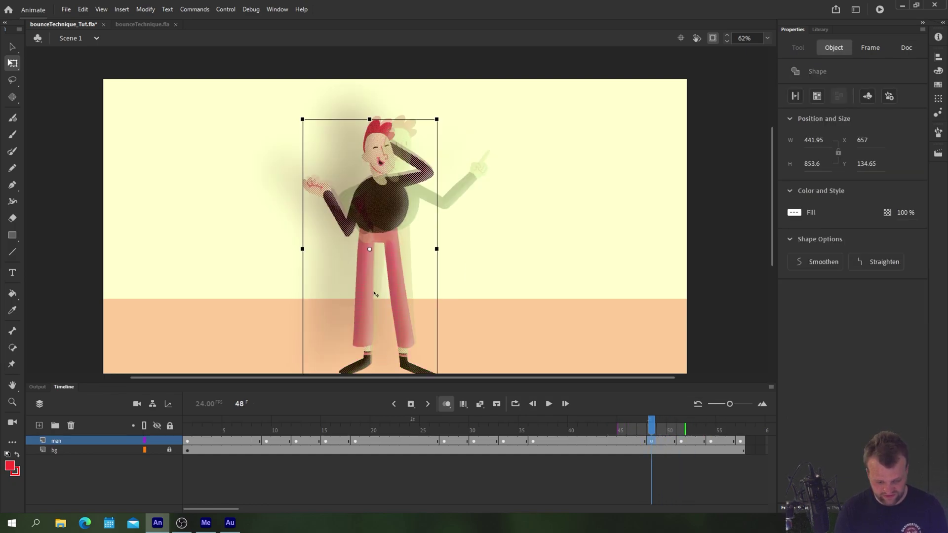
- At frame 51, pivot the pose at the man's foot, stretch him to about 491 wide and 881 high, and skew him rightward
click(680, 441)
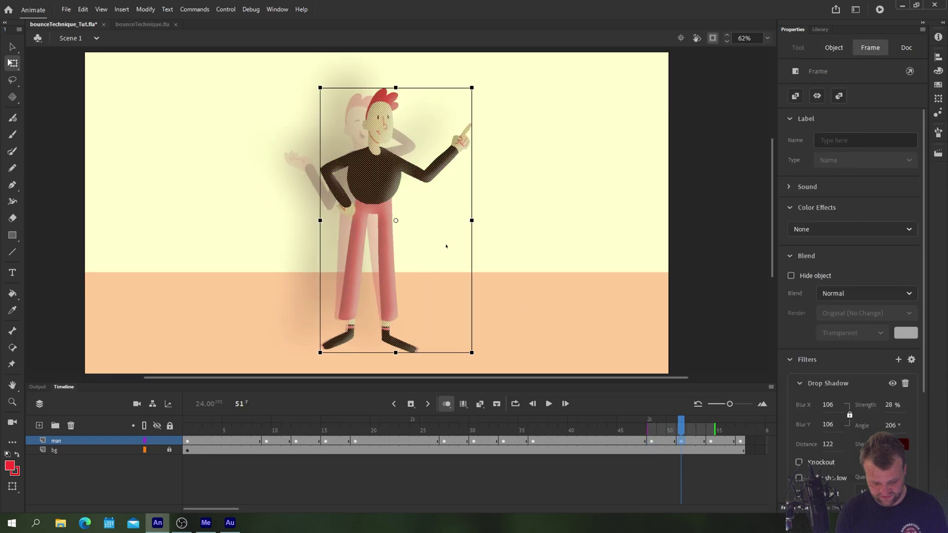
click(390, 310)
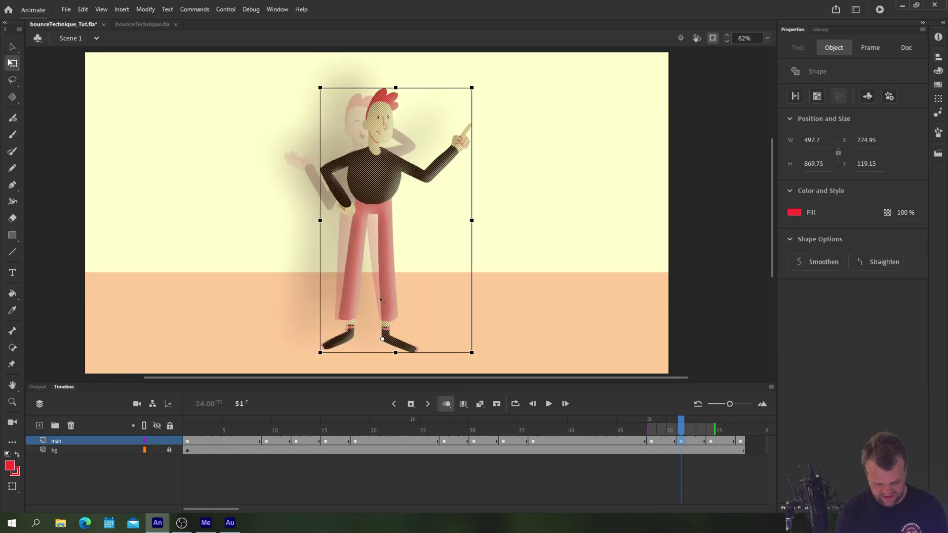
key(ctrl+=)
key(ctrl+=)
drag(345, 198, 352, 365)
drag(284, 69, 326, 318)
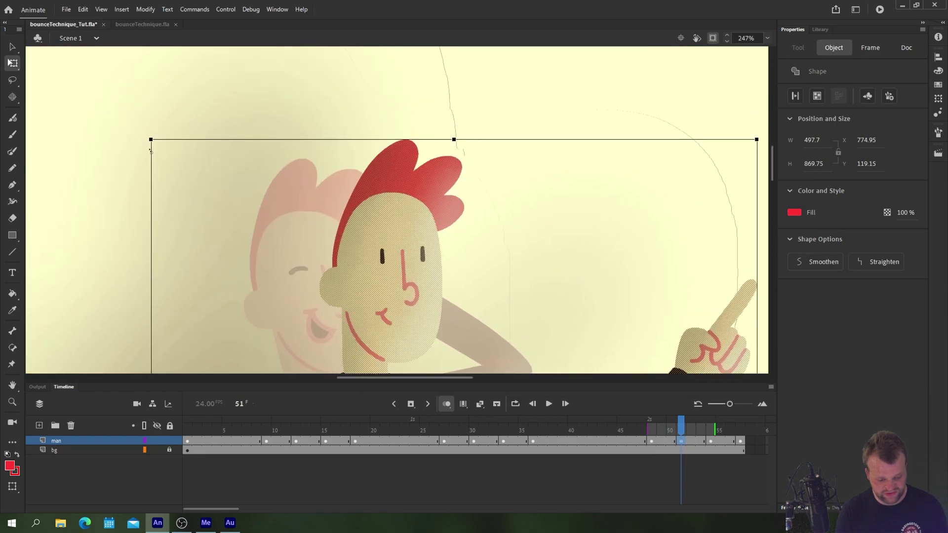
drag(156, 134, 249, 116)
drag(448, 128, 479, 122)
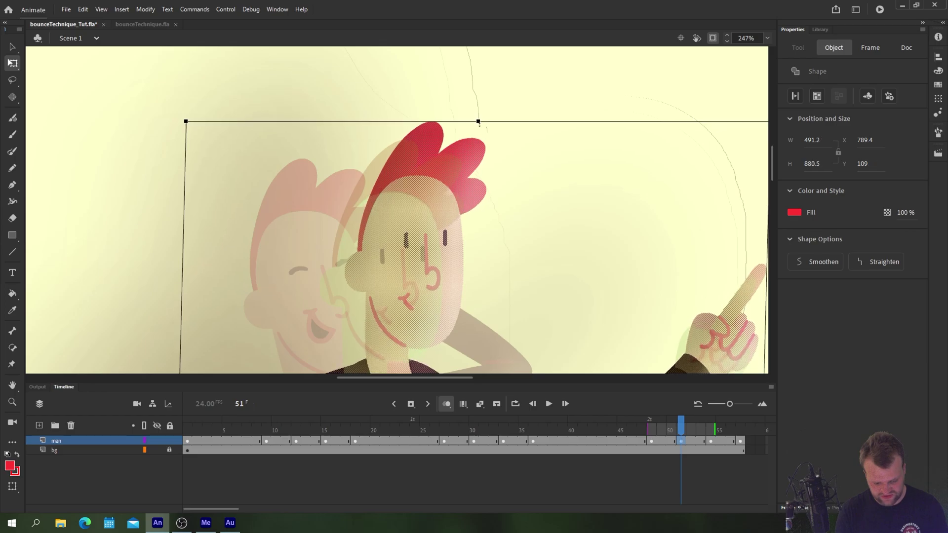
- At frame 54, pivot the pose at the man's foot, then slightly stretch and skew him rightward to about 488 wide and 874 high
click(710, 441)
drag(552, 320, 537, 49)
key(ctrl+minus)
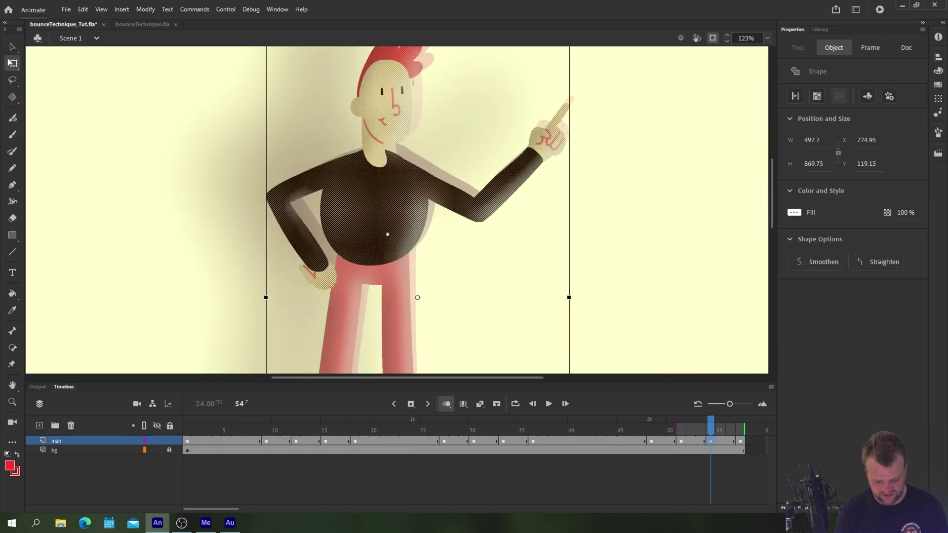
drag(408, 331, 391, 217)
scroll(392, 217, down, 2)
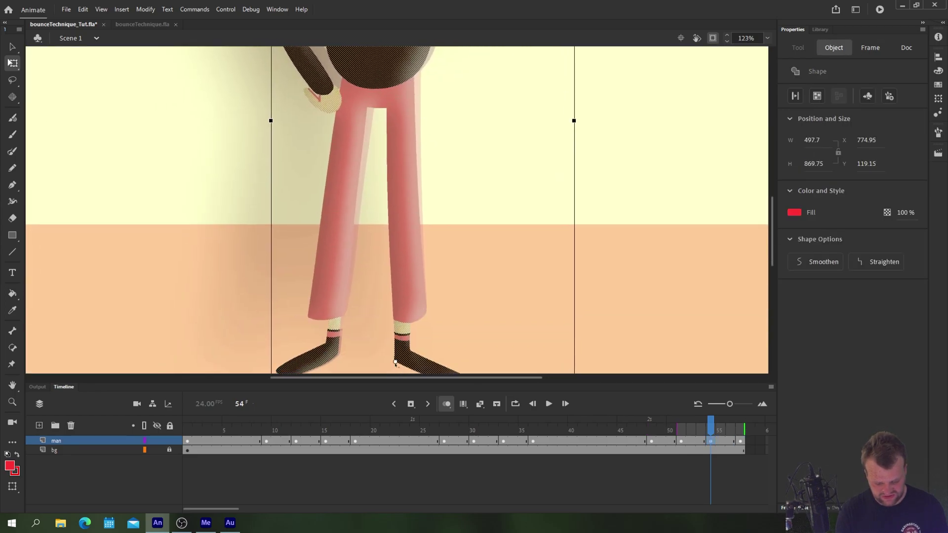
key(ctrl+minus)
drag(350, 49, 360, 246)
key(ctrl+equal)
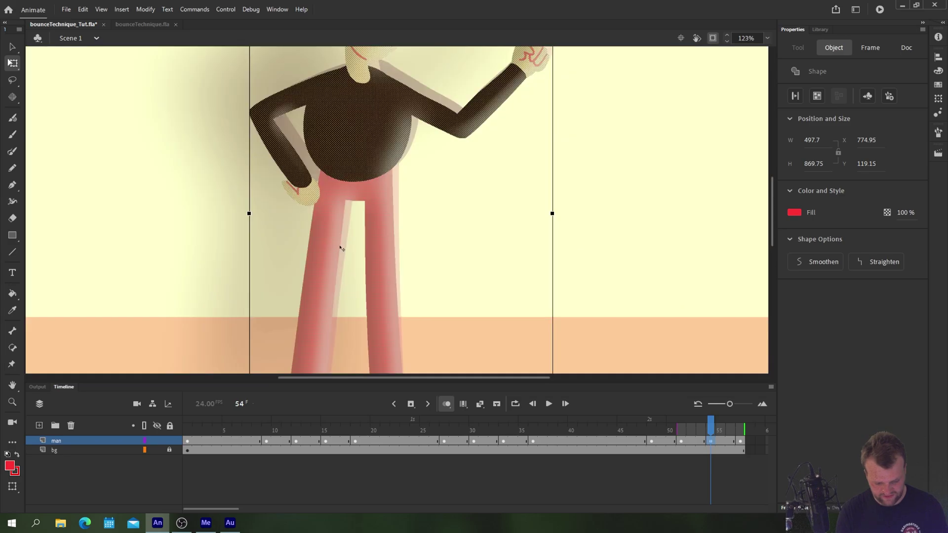
drag(231, 108, 276, 287)
scroll(275, 288, up, 2)
scroll(291, 282, up, 3)
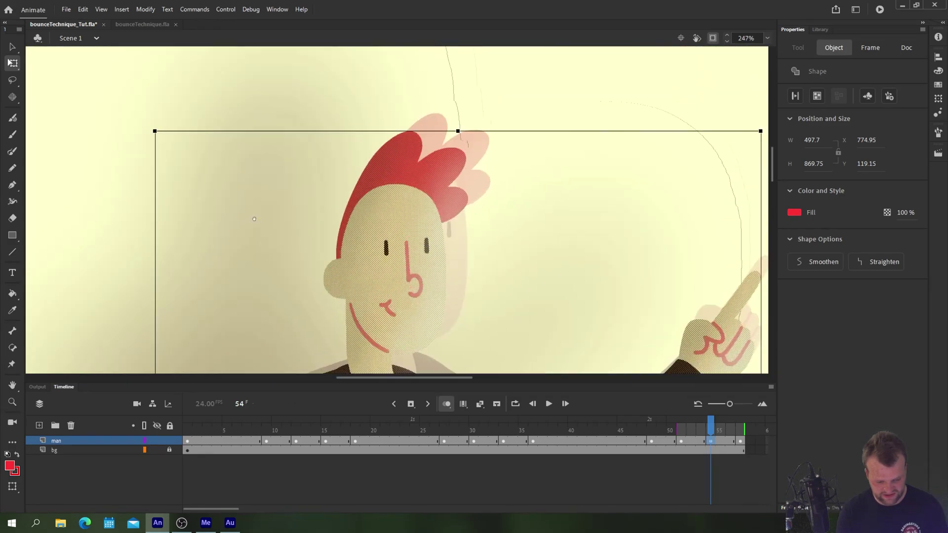
drag(111, 136, 115, 132)
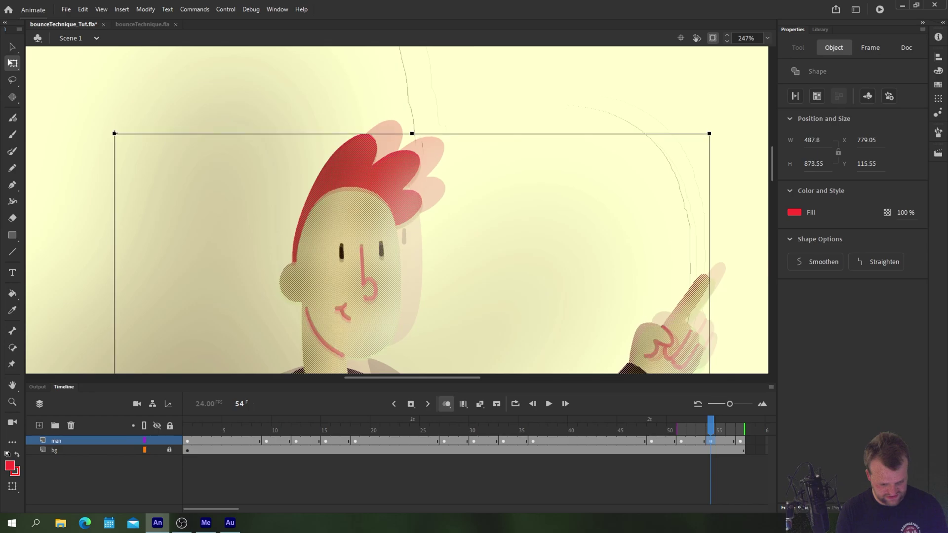
drag(247, 133, 255, 134)
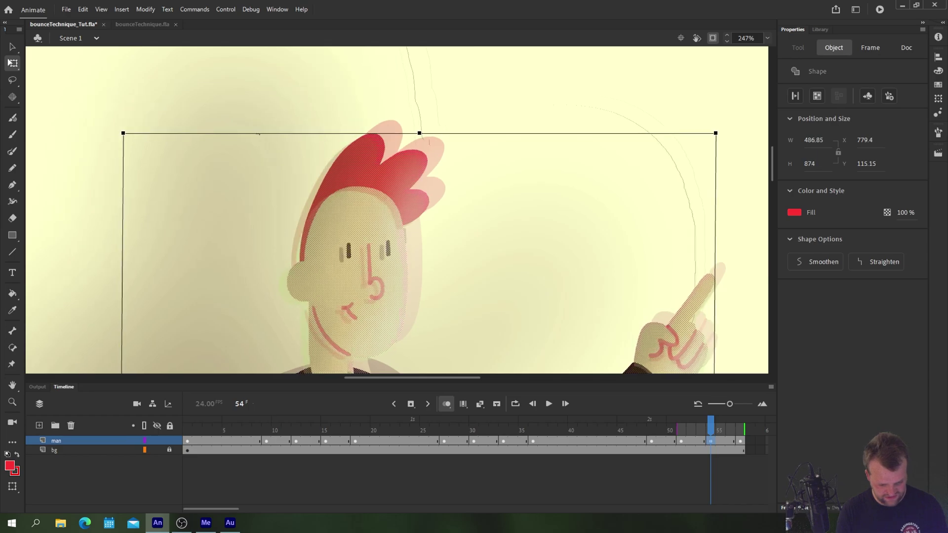
key(ctrl+minus)
key(ctrl+minus)
drag(295, 274, 324, 161)
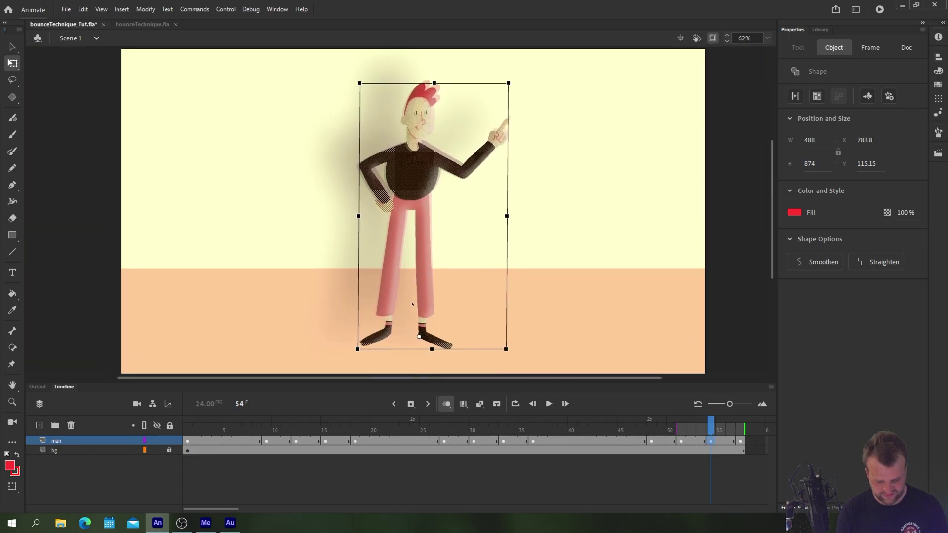
- Turn on looping across the whole timeline and play the animation from the start
click(513, 406)
key(Return)
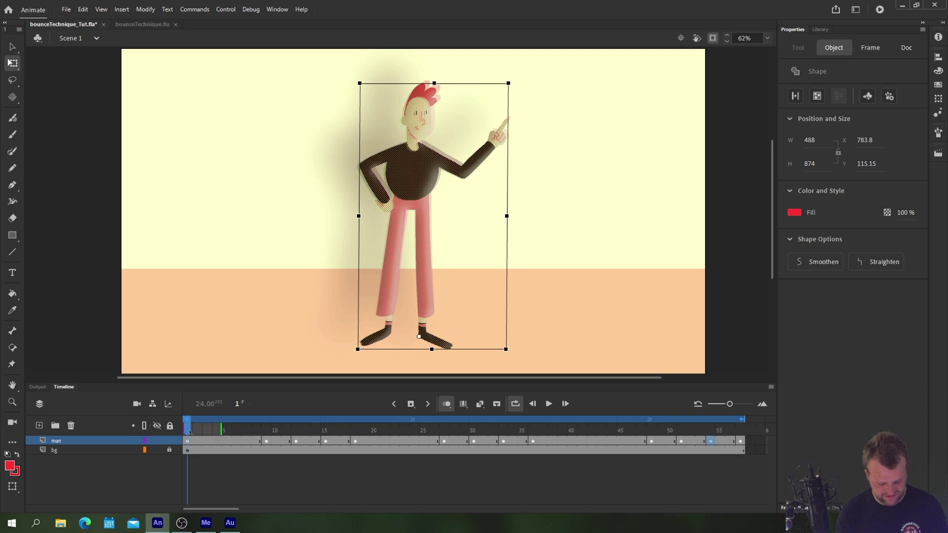